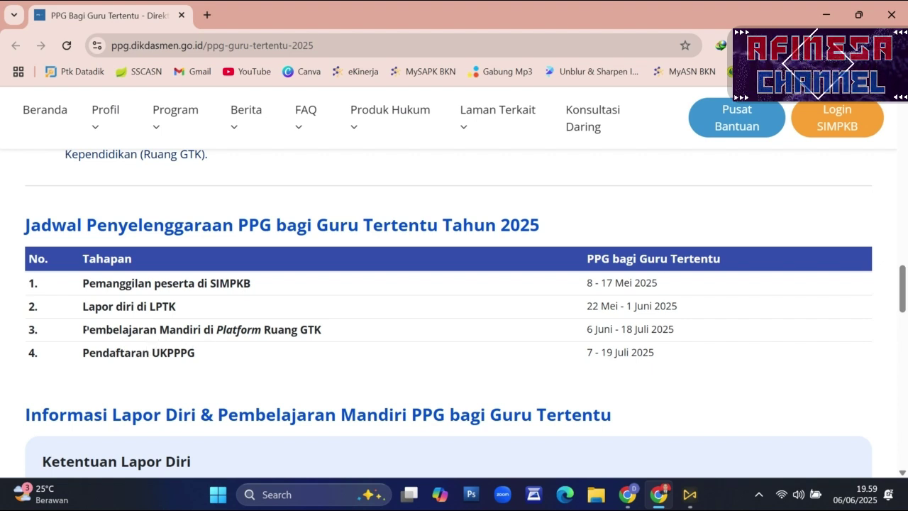
Step: Examine the stages and dates in the schedule table for PPG bagi Guru Tertentu Tahun 2025
{"action": "left_click_drag", "start_coordinate": [84, 329], "coordinate": [320, 335]}
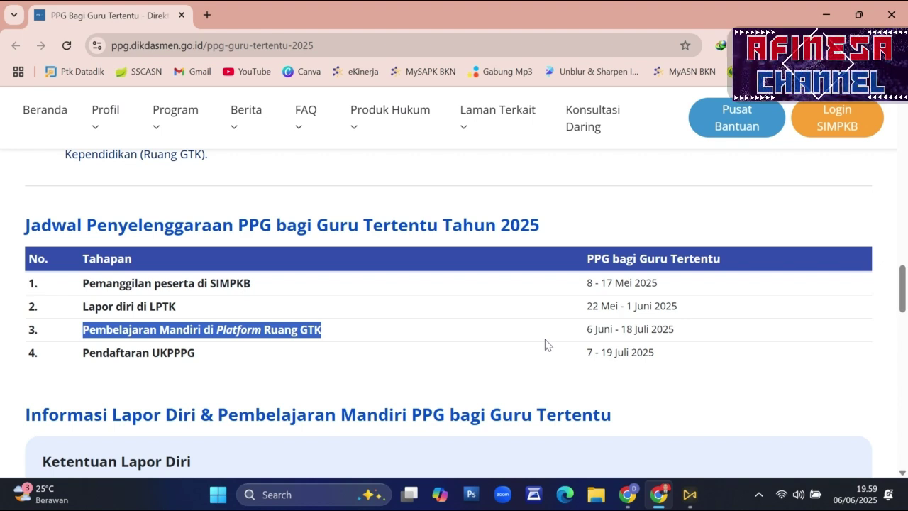
{"action": "left_click", "coordinate": [633, 352]}
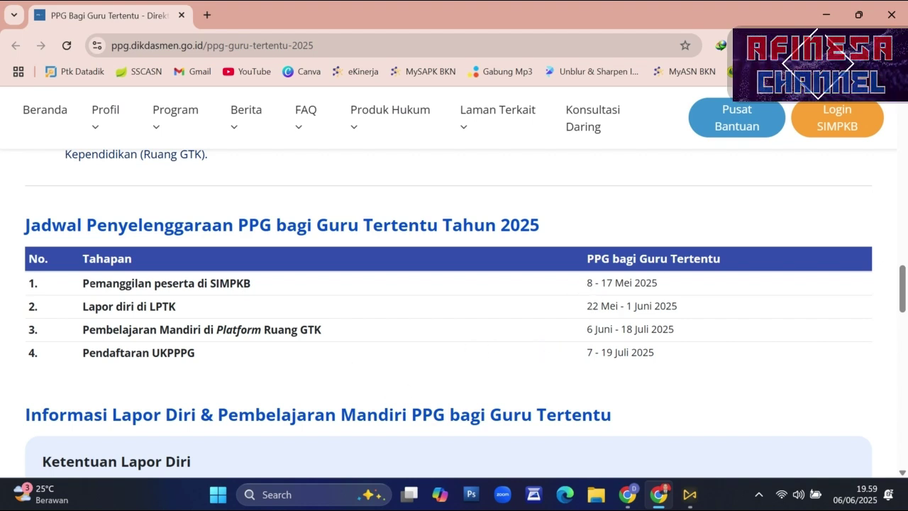
{"action": "left_click_drag", "start_coordinate": [84, 283], "coordinate": [245, 285]}
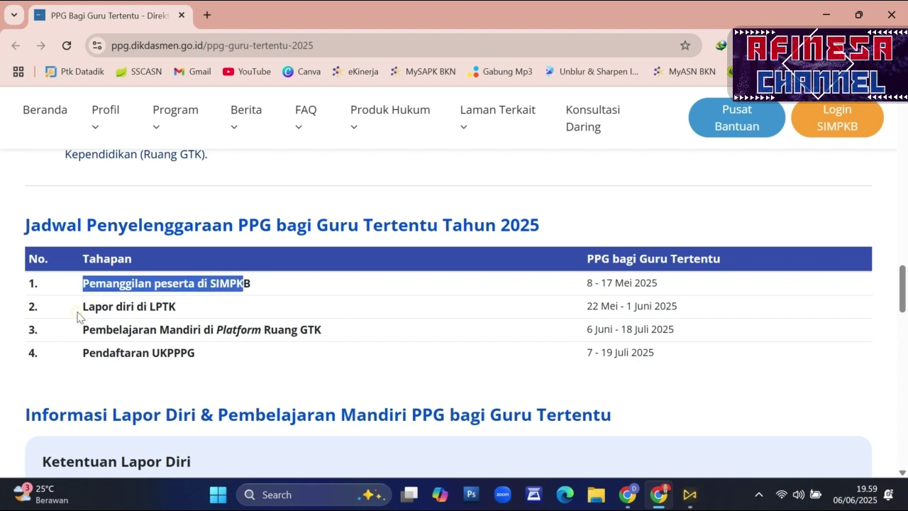
{"action": "left_click_drag", "start_coordinate": [81, 307], "coordinate": [183, 315]}
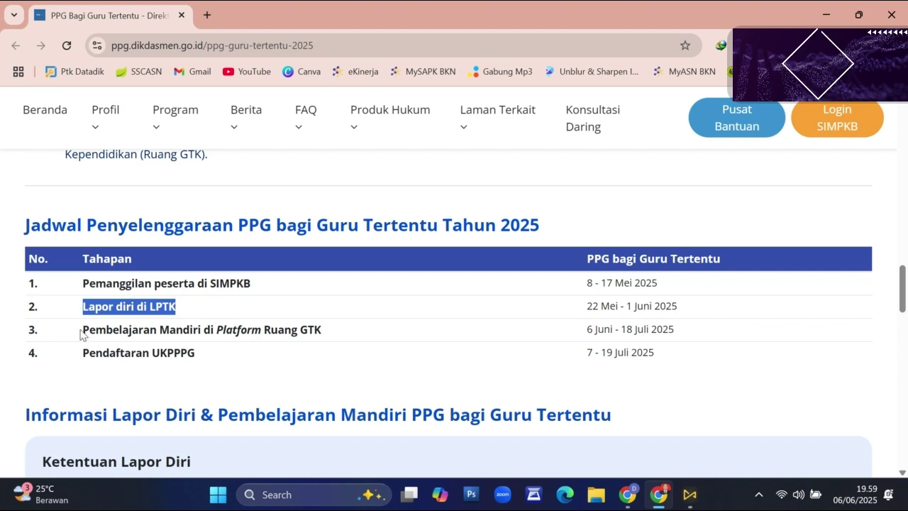
{"action": "left_click_drag", "start_coordinate": [89, 331], "coordinate": [524, 355]}
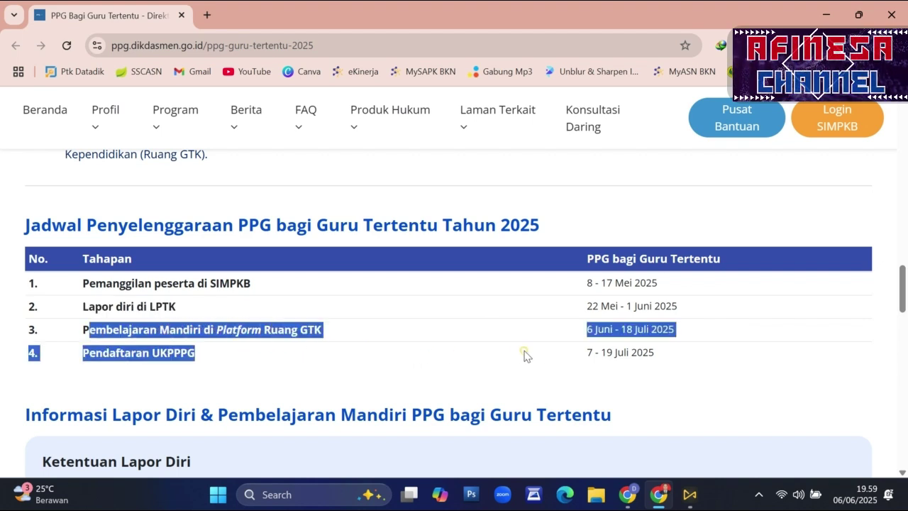
{"action": "left_click", "coordinate": [573, 347]}
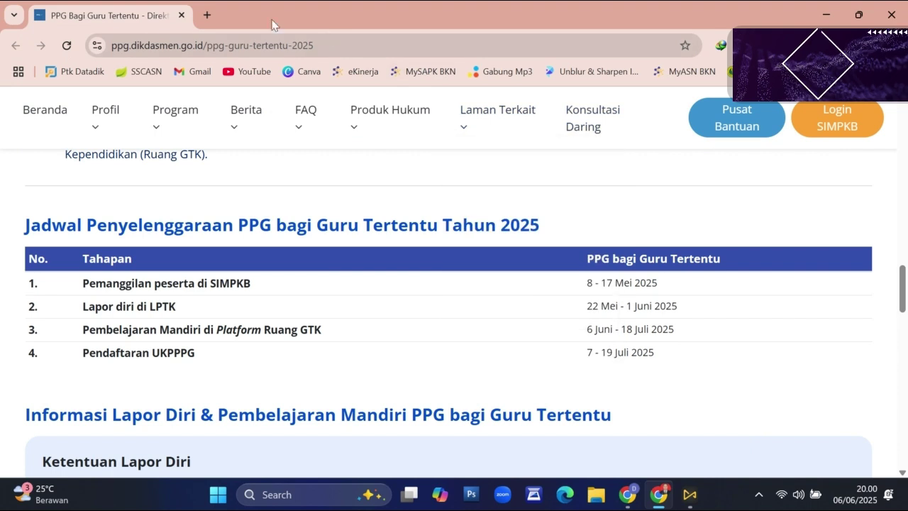
Step: Open the Ruang GTK site (guru.kemdikbud.go.id) in a new tab and go to its Sertifikasi Pendidik page
{"action": "left_click", "coordinate": [210, 17]}
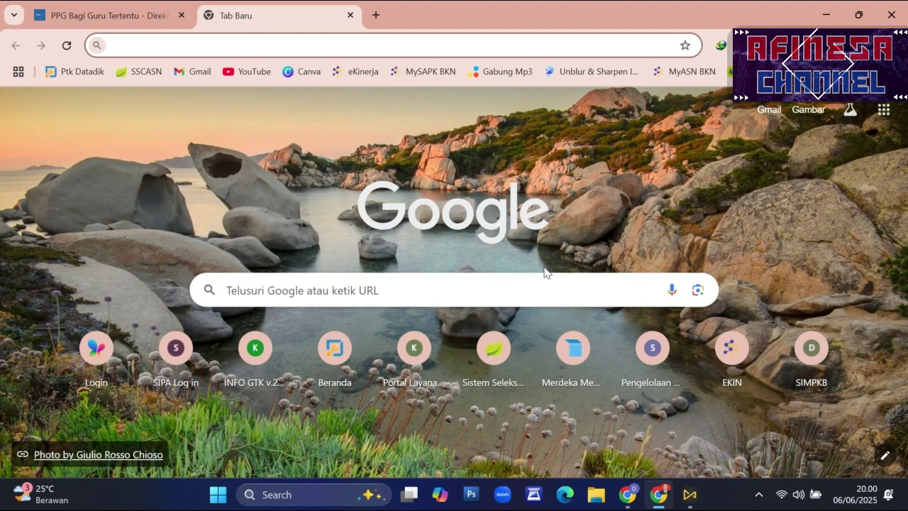
{"action": "left_click", "coordinate": [574, 347]}
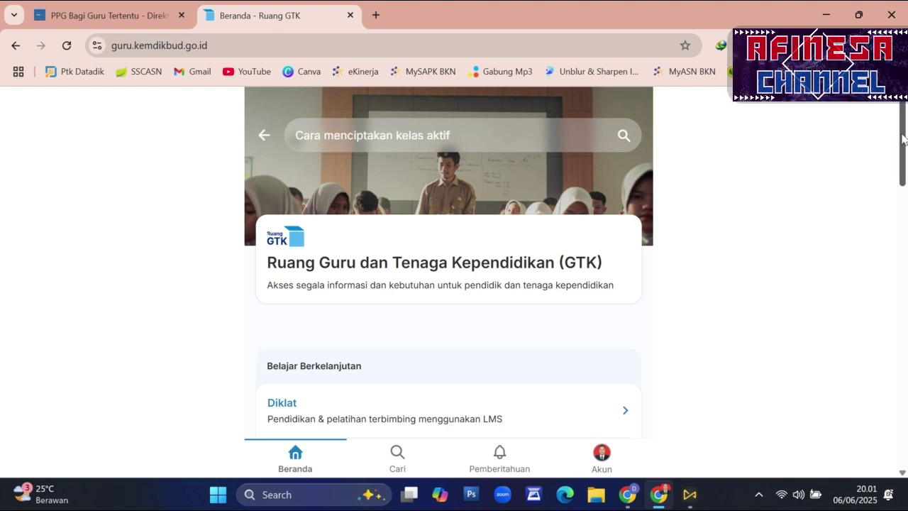
{"action": "left_click_drag", "start_coordinate": [904, 135], "coordinate": [903, 186]}
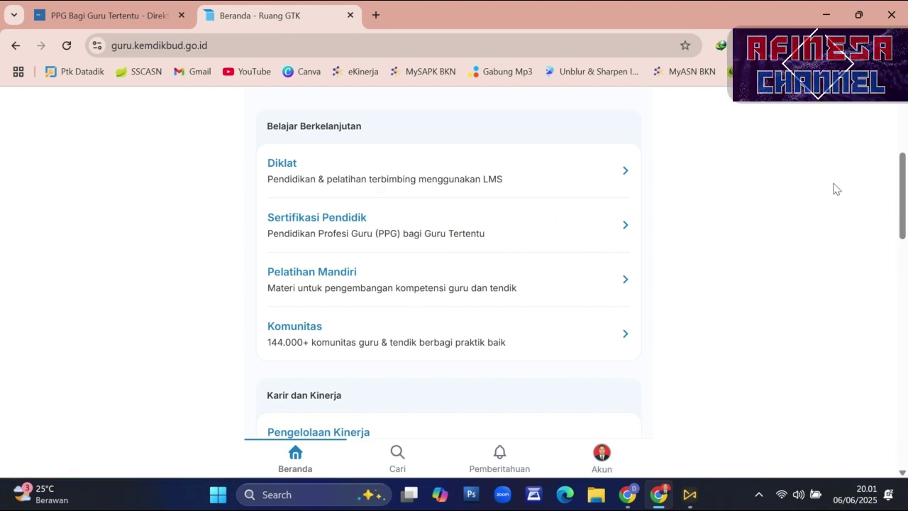
{"action": "scroll", "coordinate": [598, 305], "scroll_direction": "up", "scroll_amount": 3}
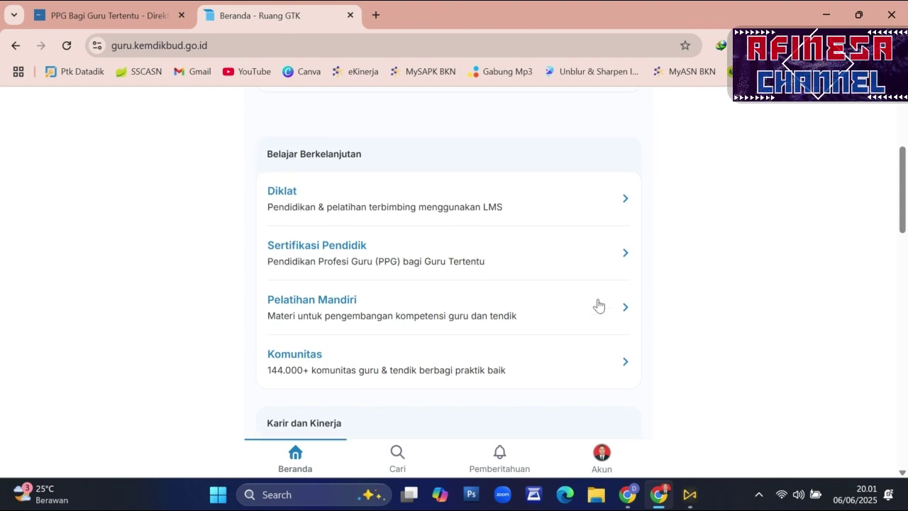
{"action": "scroll", "coordinate": [598, 308], "scroll_direction": "down", "scroll_amount": 2}
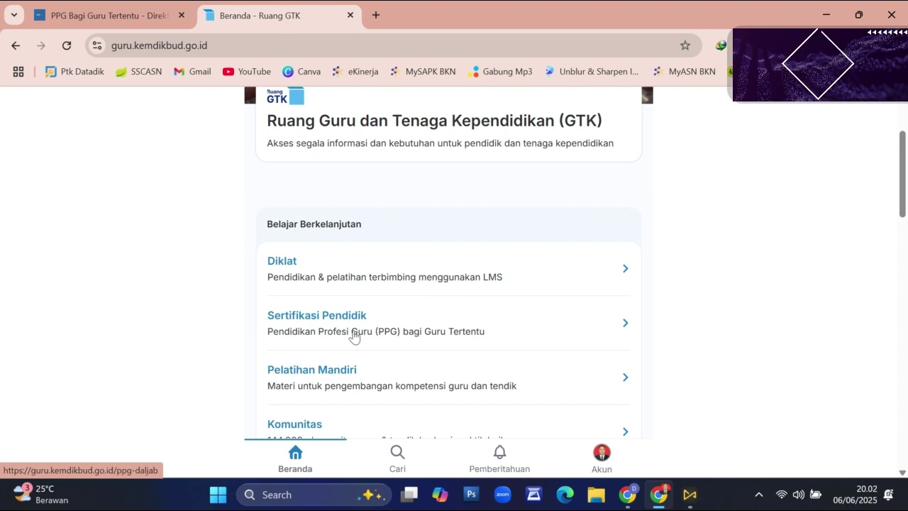
{"action": "left_click", "coordinate": [315, 321]}
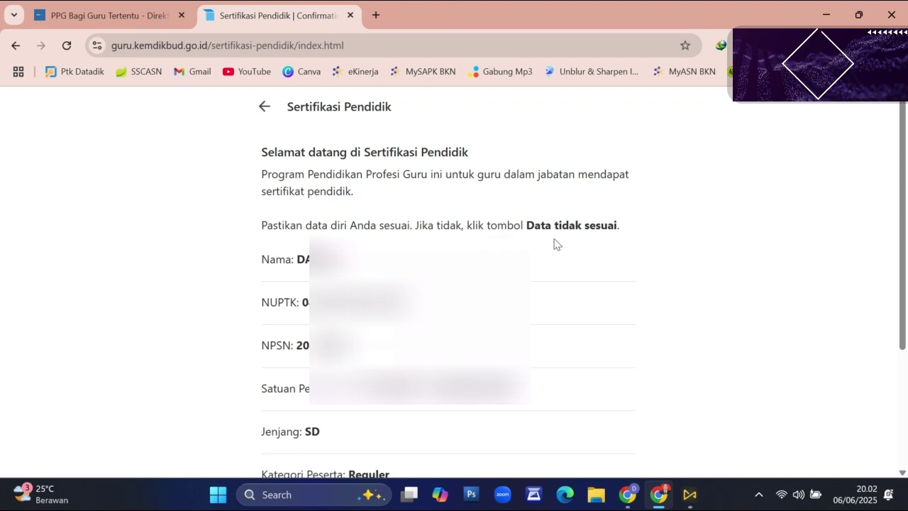
Step: Read the Sertifikasi Pendidik welcome instructions and check the participant's name and NUPTK fields
{"action": "left_click_drag", "start_coordinate": [627, 241], "coordinate": [620, 217]}
{"action": "left_click", "coordinate": [591, 206]}
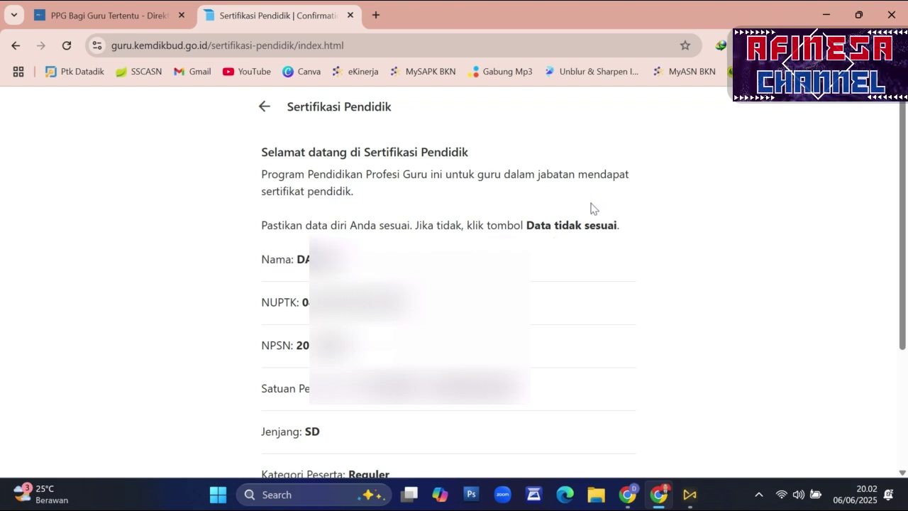
{"action": "scroll", "coordinate": [906, 135], "scroll_direction": "down", "scroll_amount": 1}
{"action": "left_click_drag", "start_coordinate": [906, 134], "coordinate": [905, 187]}
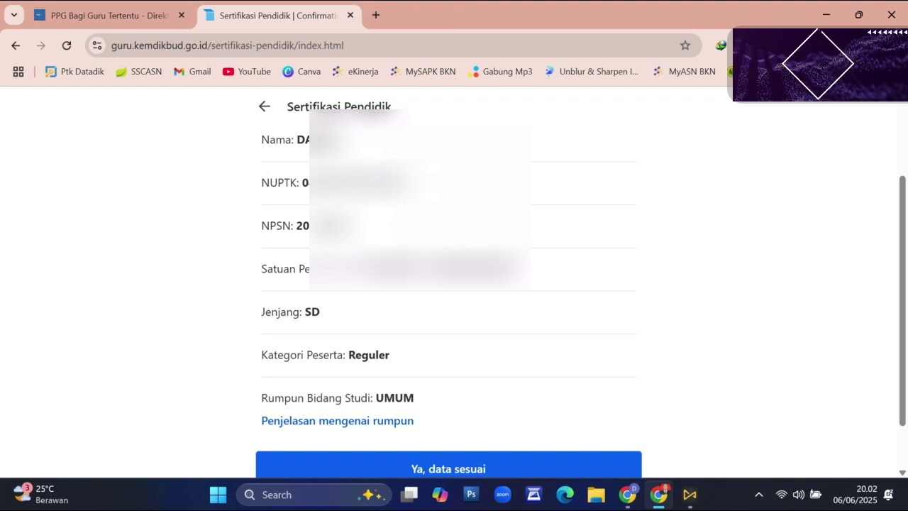
{"action": "triple_click", "coordinate": [323, 141]}
{"action": "left_click", "coordinate": [319, 149]}
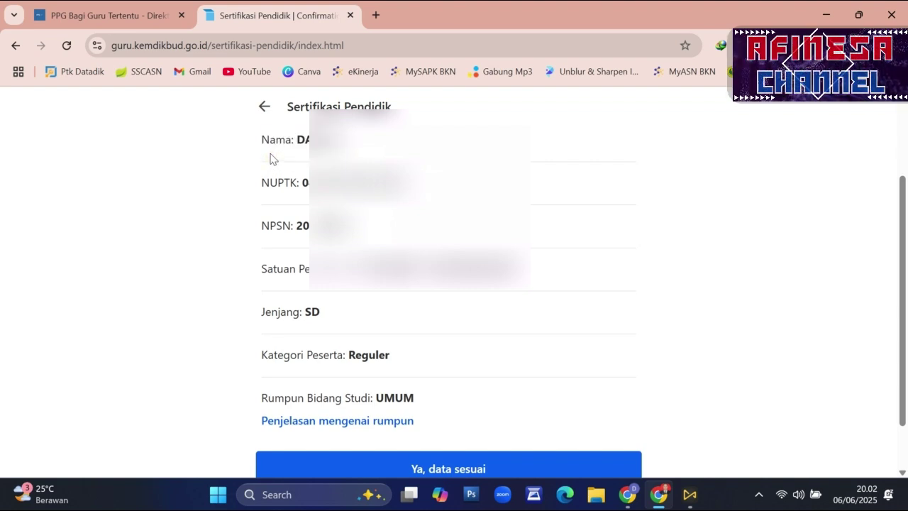
{"action": "left_click_drag", "start_coordinate": [269, 140], "coordinate": [310, 141]}
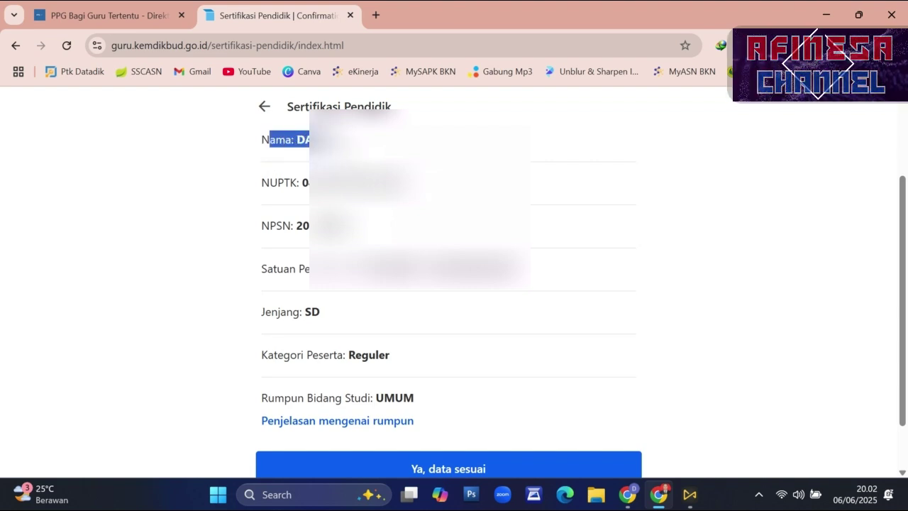
{"action": "left_click", "coordinate": [343, 146]}
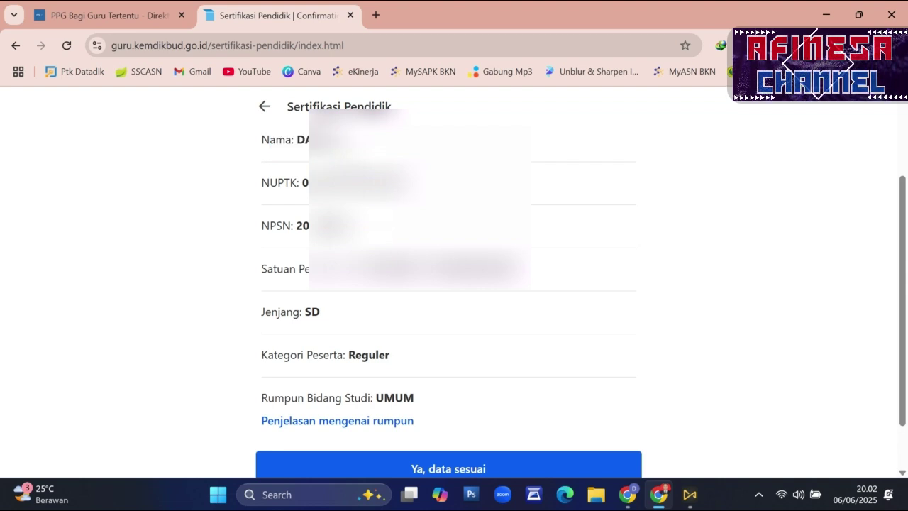
{"action": "left_click_drag", "start_coordinate": [326, 141], "coordinate": [270, 164]}
{"action": "left_click", "coordinate": [263, 168]}
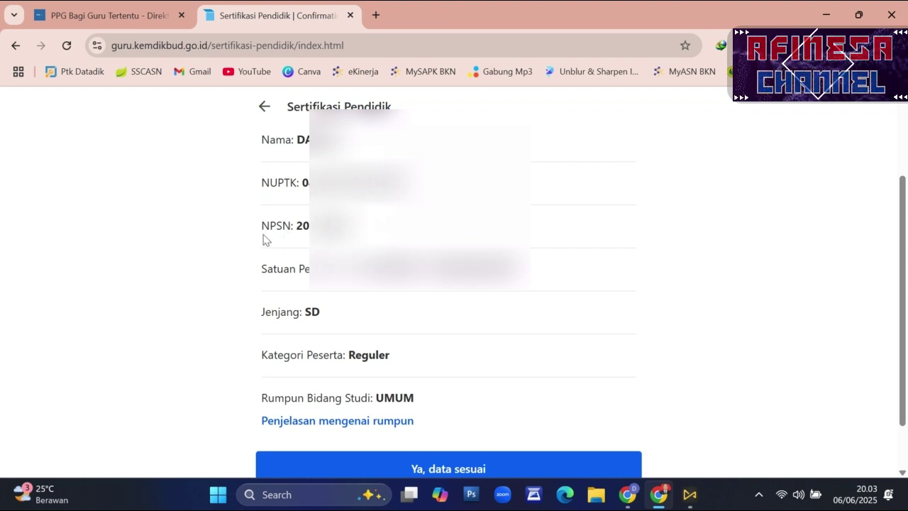
Step: Check the NPSN and school (Satuan Pendidikan) fields in the participant data
{"action": "left_click_drag", "start_coordinate": [263, 236], "coordinate": [281, 241]}
{"action": "left_click_drag", "start_coordinate": [290, 242], "coordinate": [355, 234]}
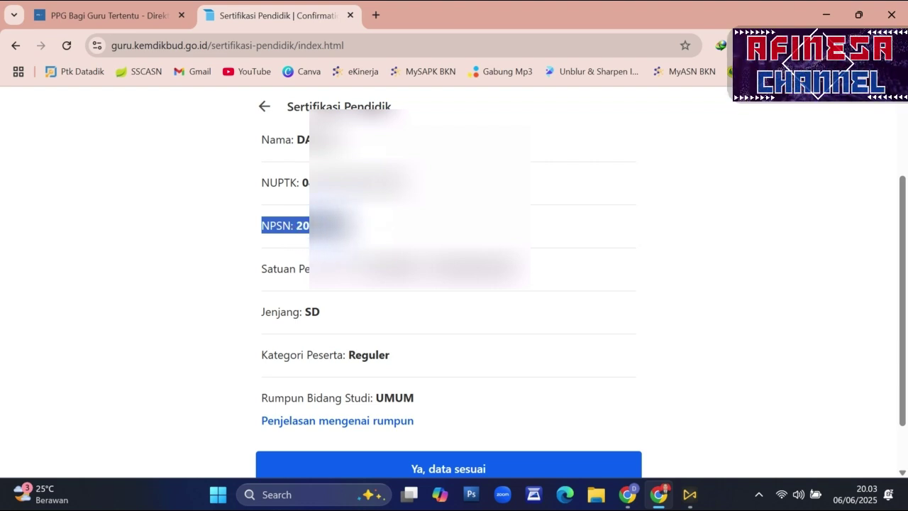
{"action": "left_click", "coordinate": [296, 251]}
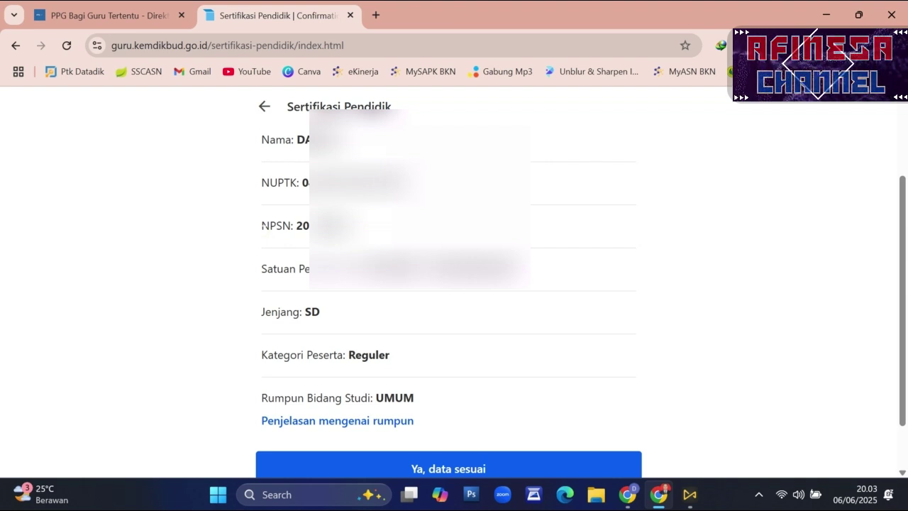
{"action": "left_click_drag", "start_coordinate": [262, 269], "coordinate": [374, 270]}
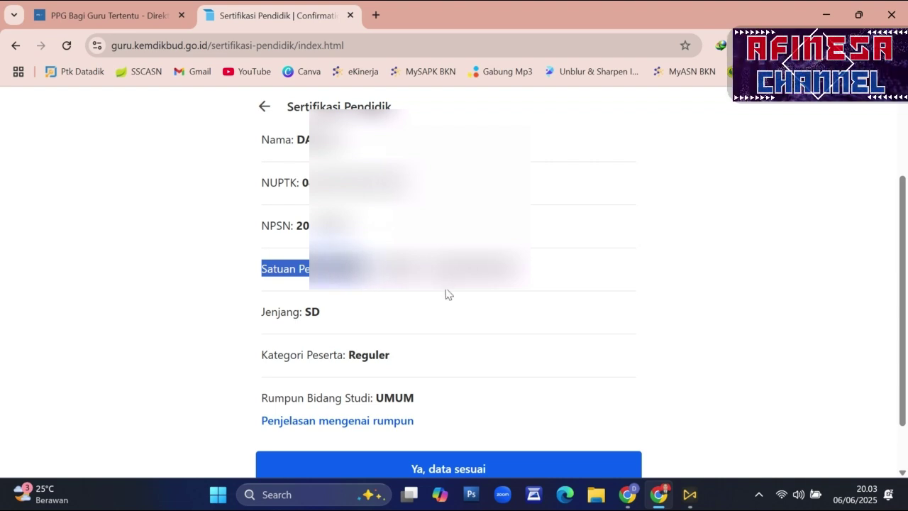
{"action": "left_click", "coordinate": [544, 299]}
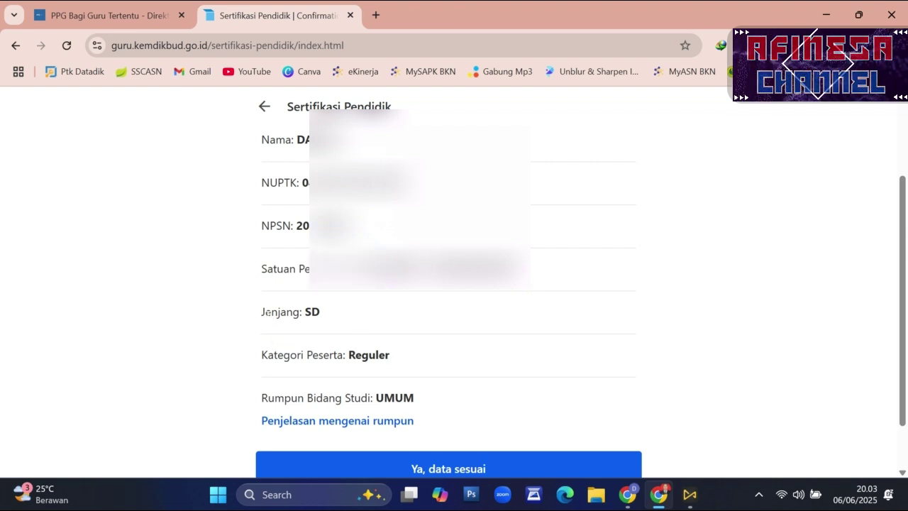
Step: Check the Jenjang, Kategori Peserta and Rumpun Bidang Studi fields and the data confirmation options below them
{"action": "left_click_drag", "start_coordinate": [264, 312], "coordinate": [337, 315]}
{"action": "left_click", "coordinate": [339, 330]}
{"action": "left_click", "coordinate": [359, 320]}
{"action": "scroll", "coordinate": [426, 308], "scroll_direction": "down", "scroll_amount": 2}
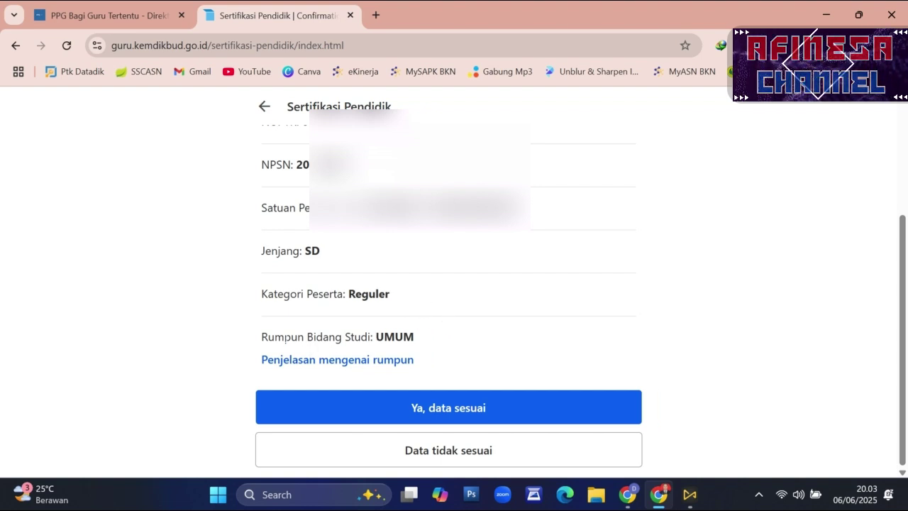
{"action": "left_click_drag", "start_coordinate": [262, 336], "coordinate": [284, 337]}
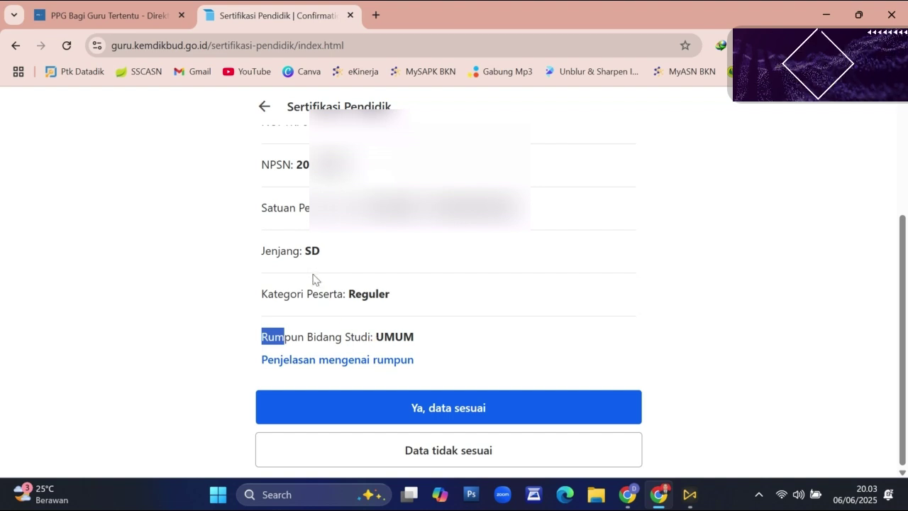
{"action": "double_click", "coordinate": [312, 251]}
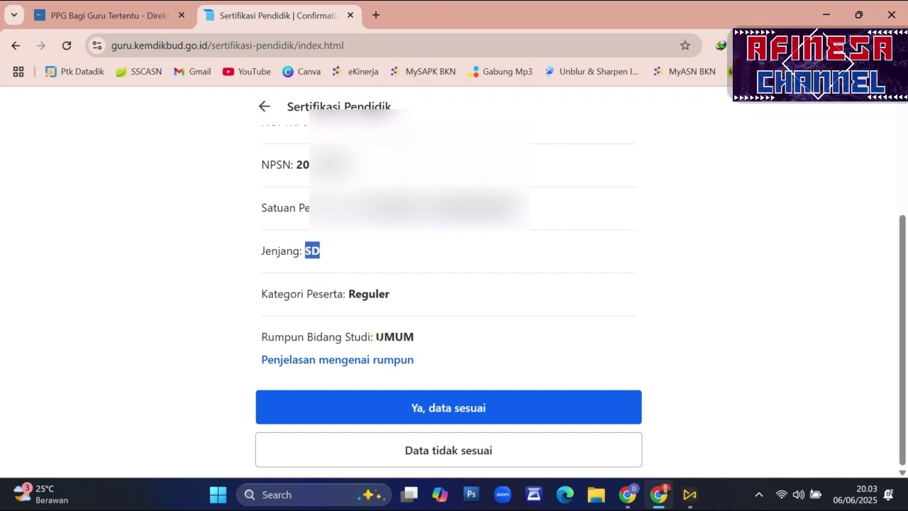
{"action": "left_click_drag", "start_coordinate": [375, 336], "coordinate": [413, 337]}
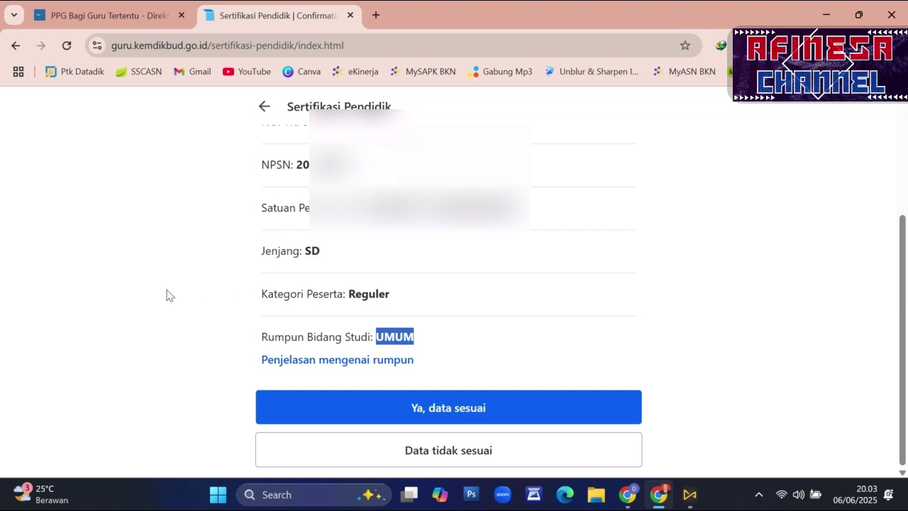
{"action": "left_click", "coordinate": [482, 315]}
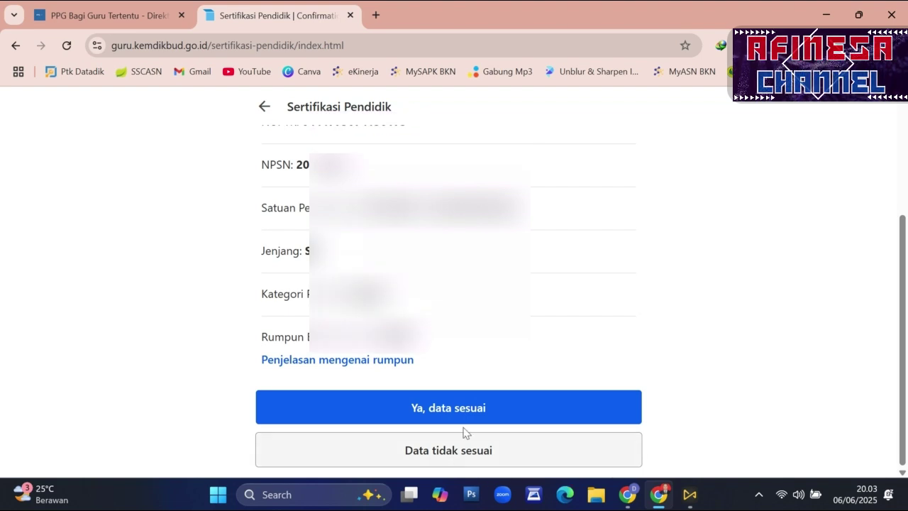
{"action": "scroll", "coordinate": [465, 430], "scroll_direction": "up", "scroll_amount": 2}
{"action": "scroll", "coordinate": [305, 248], "scroll_direction": "down", "scroll_amount": 2}
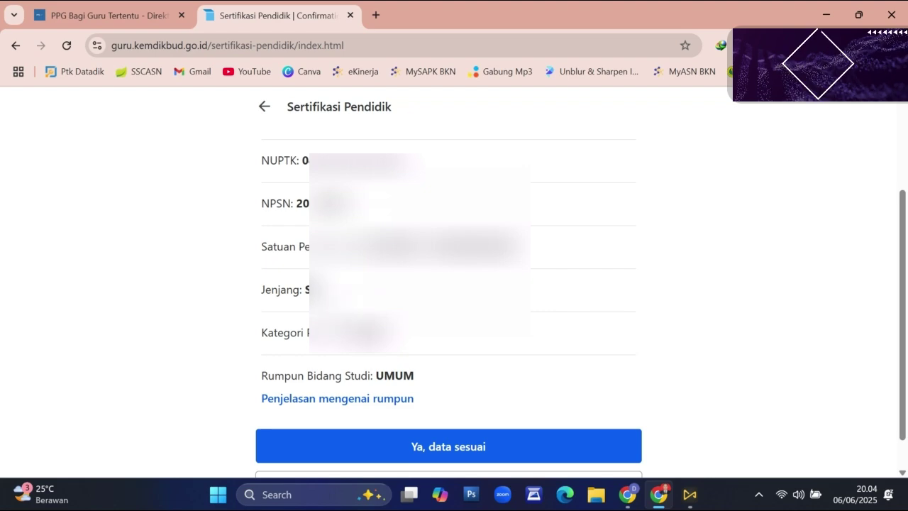
Step: Switch to the other Chrome window and read the introduction of the article Informasi Tentang Rumpun Bidang Studi Pada Sertifikasi Pendidik
{"action": "left_click", "coordinate": [629, 500]}
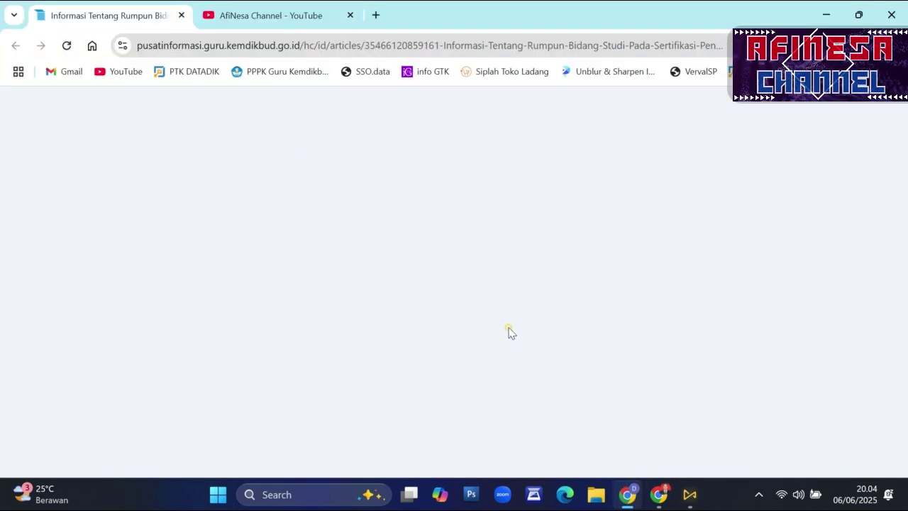
{"action": "scroll", "coordinate": [270, 322], "scroll_direction": "down", "scroll_amount": 2}
{"action": "scroll", "coordinate": [330, 314], "scroll_direction": "up", "scroll_amount": 1}
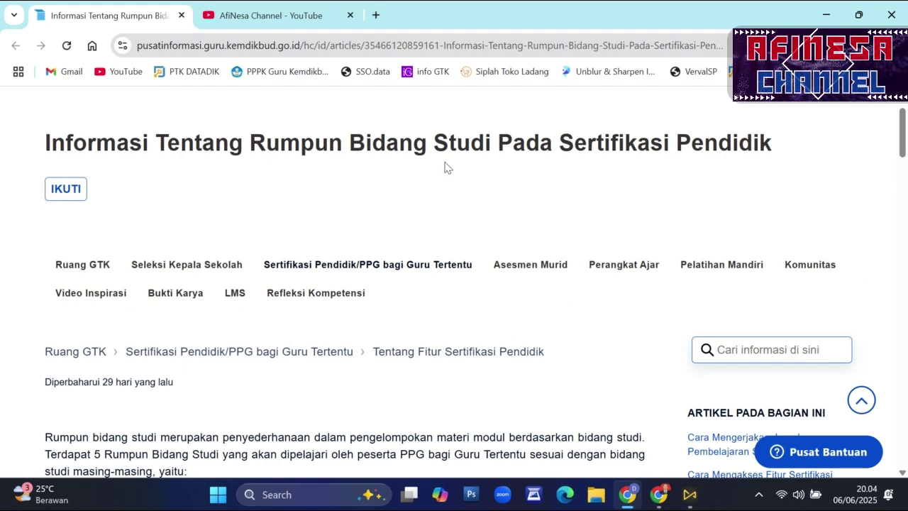
{"action": "left_click_drag", "start_coordinate": [784, 163], "coordinate": [701, 164]}
{"action": "scroll", "coordinate": [624, 192], "scroll_direction": "down", "scroll_amount": 4}
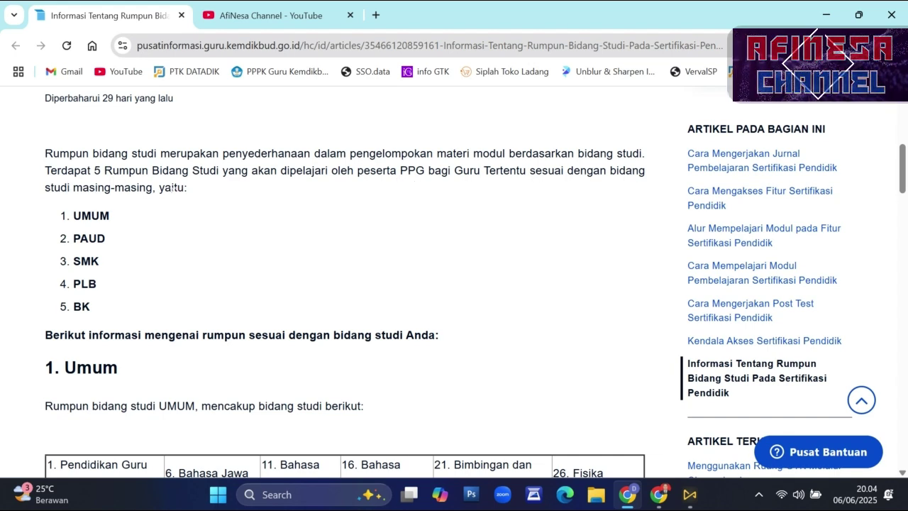
Step: Examine the list of rumpun bidang studi and the table of subjects covered by the Umum group
{"action": "left_click_drag", "start_coordinate": [74, 222], "coordinate": [119, 222]}
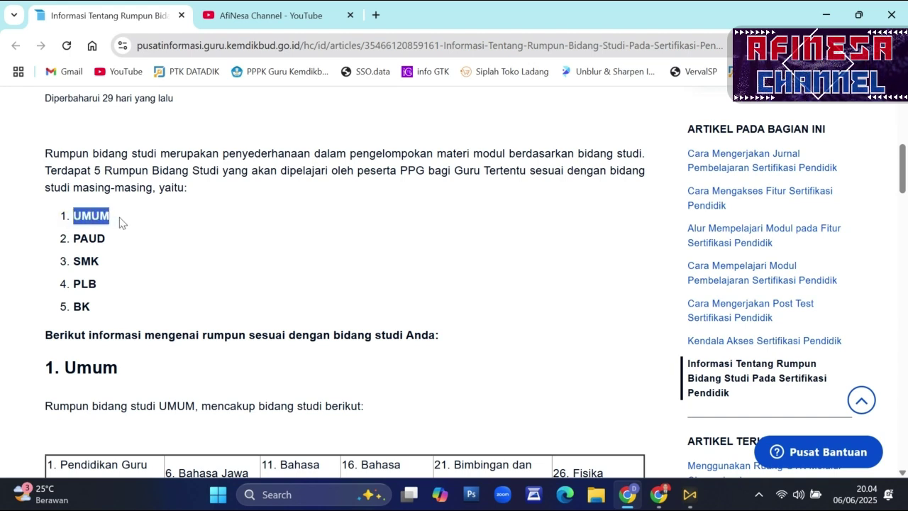
{"action": "left_click_drag", "start_coordinate": [74, 243], "coordinate": [112, 310]}
{"action": "left_click", "coordinate": [87, 284]}
{"action": "left_click", "coordinate": [112, 310]}
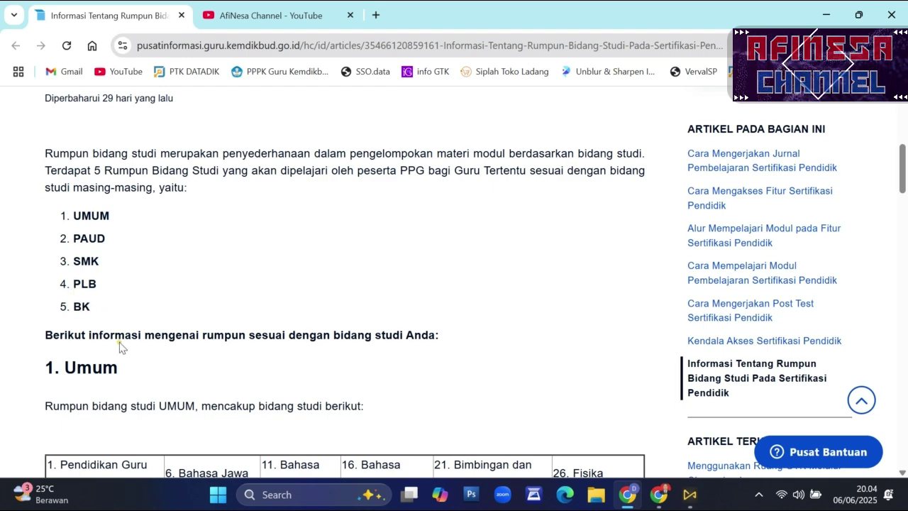
{"action": "scroll", "coordinate": [218, 352], "scroll_direction": "down", "scroll_amount": 2}
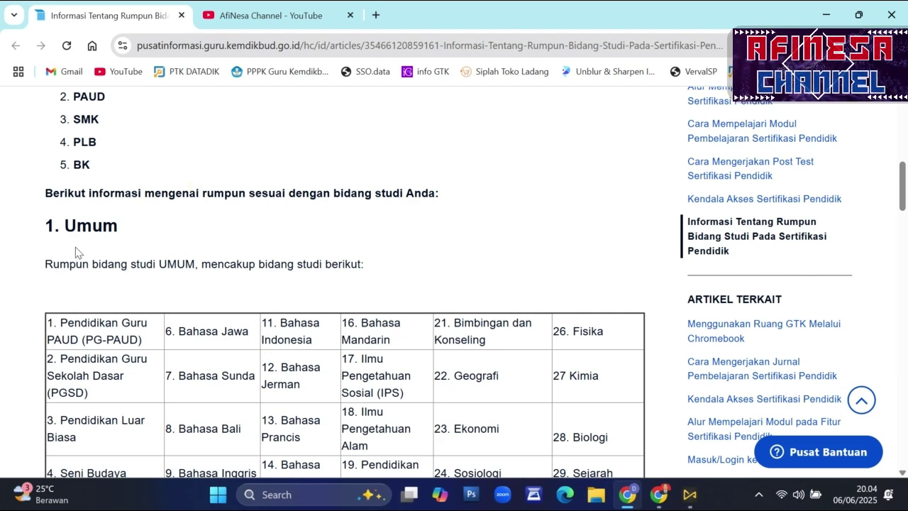
{"action": "scroll", "coordinate": [75, 260], "scroll_direction": "down", "scroll_amount": 1}
{"action": "scroll", "coordinate": [99, 268], "scroll_direction": "down", "scroll_amount": 1}
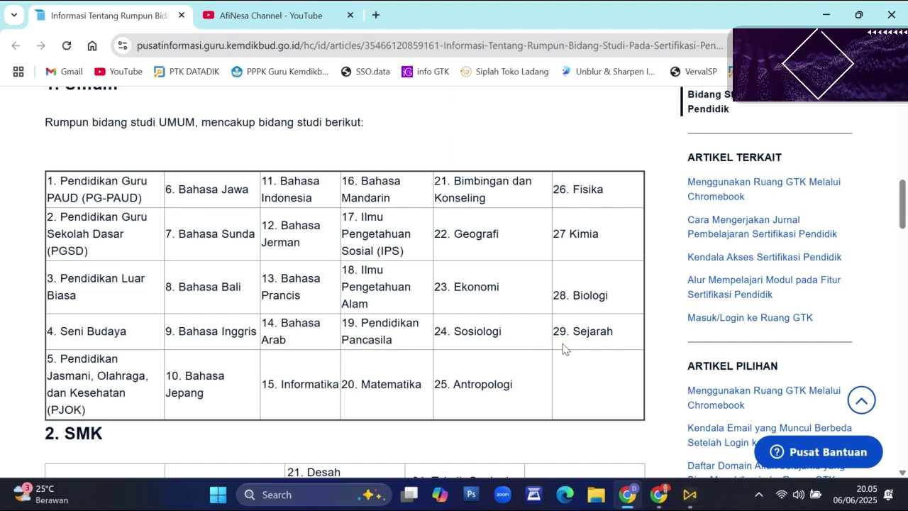
Step: Examine the subjects listed in the Umum table, from Pendidikan Guru PAUD (PG-PAUD) and PGSD through PJOK to Sejarah
{"action": "left_click_drag", "start_coordinate": [569, 348], "coordinate": [560, 330]}
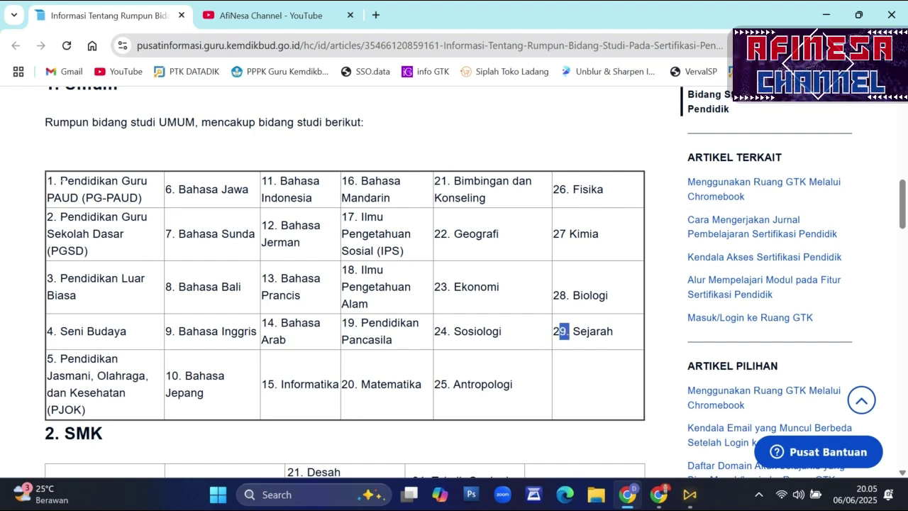
{"action": "left_click_drag", "start_coordinate": [61, 181], "coordinate": [213, 202]}
{"action": "left_click_drag", "start_coordinate": [68, 216], "coordinate": [87, 217]}
{"action": "left_click_drag", "start_coordinate": [105, 256], "coordinate": [45, 253]}
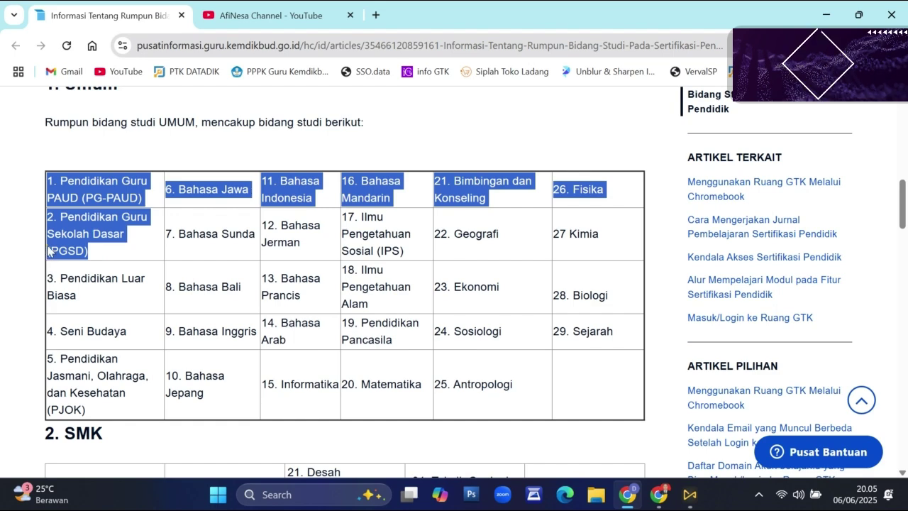
{"action": "left_click", "coordinate": [166, 139]}
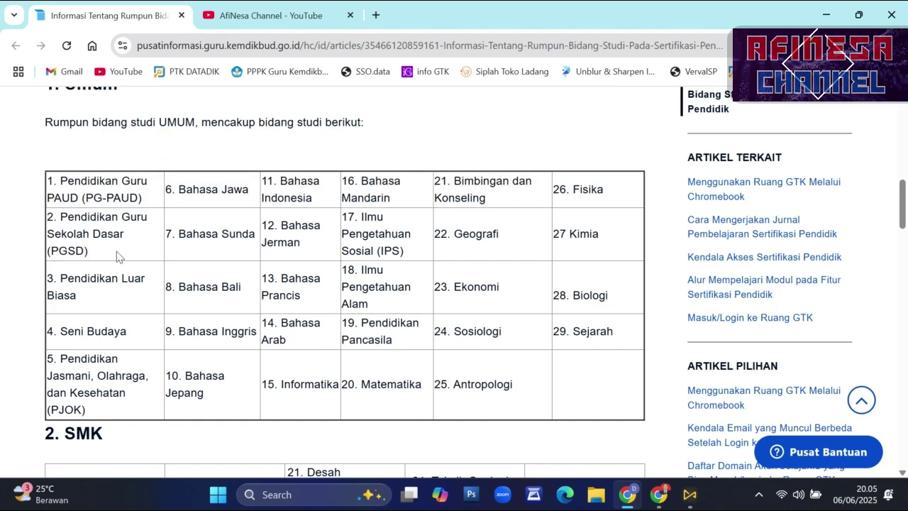
{"action": "double_click", "coordinate": [90, 182]}
{"action": "left_click", "coordinate": [92, 193]}
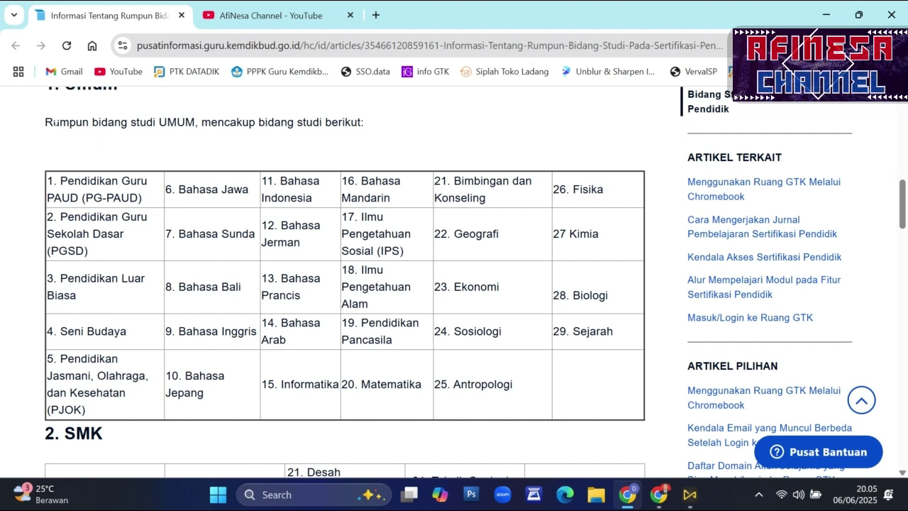
{"action": "left_click_drag", "start_coordinate": [53, 122], "coordinate": [195, 122]}
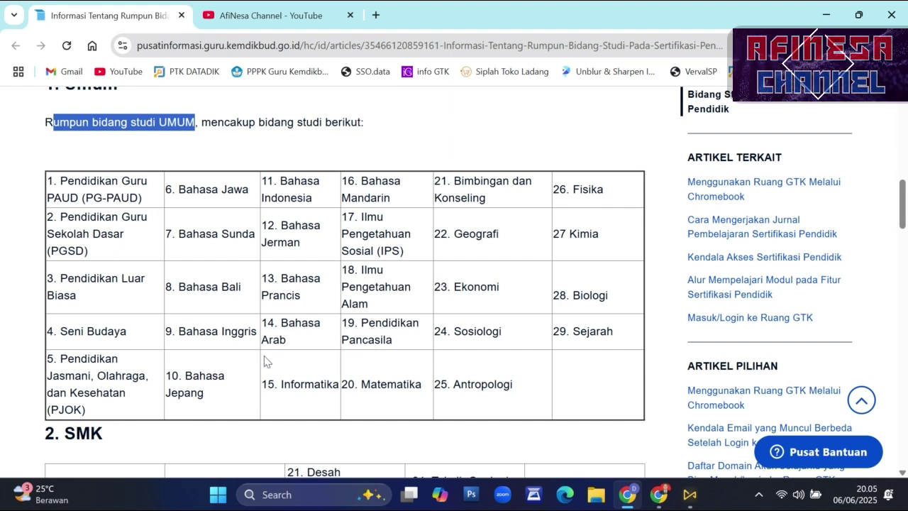
{"action": "double_click", "coordinate": [74, 375]}
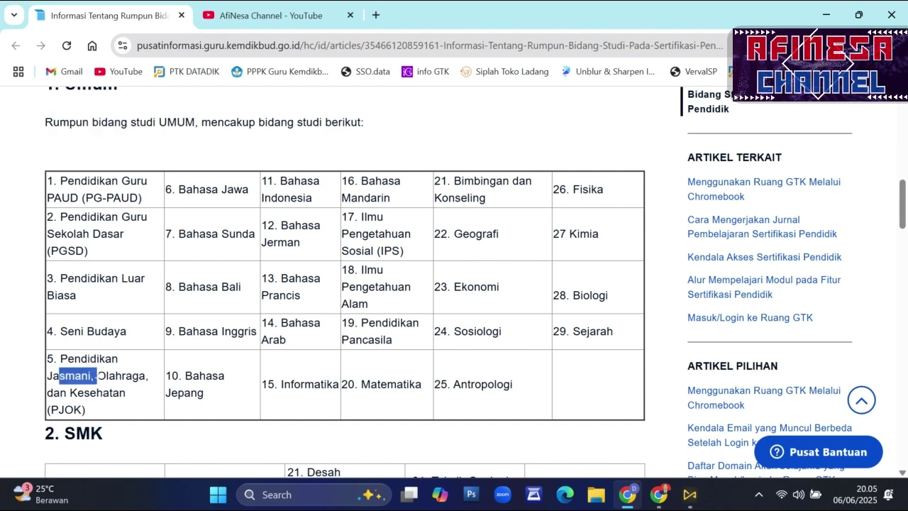
{"action": "scroll", "coordinate": [140, 217], "scroll_direction": "up", "scroll_amount": 3}
{"action": "scroll", "coordinate": [135, 227], "scroll_direction": "down", "scroll_amount": 3}
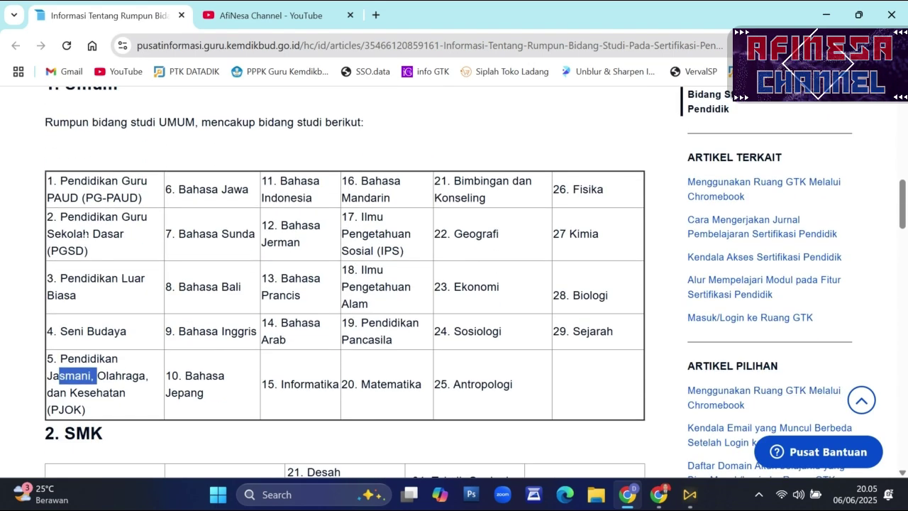
{"action": "left_click", "coordinate": [79, 234]}
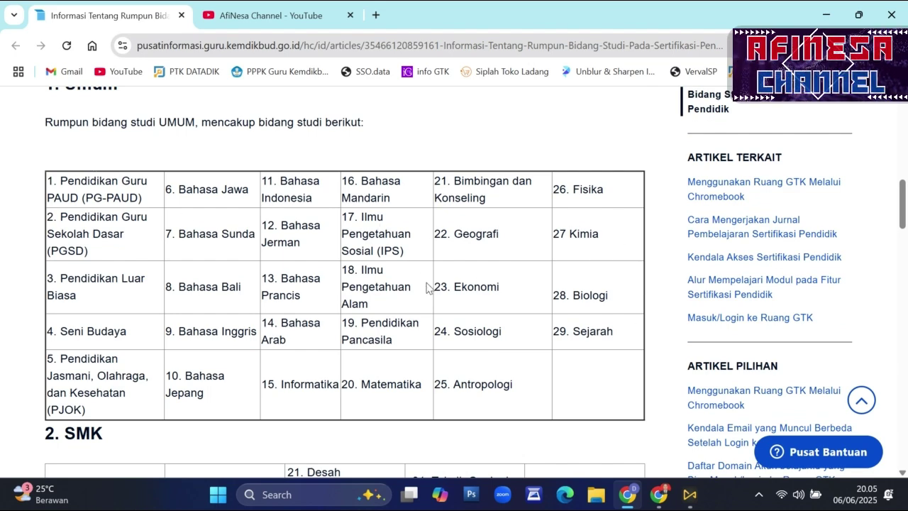
Step: Examine the table of vocational subjects covered by the SMK group
{"action": "scroll", "coordinate": [552, 257], "scroll_direction": "down", "scroll_amount": 5}
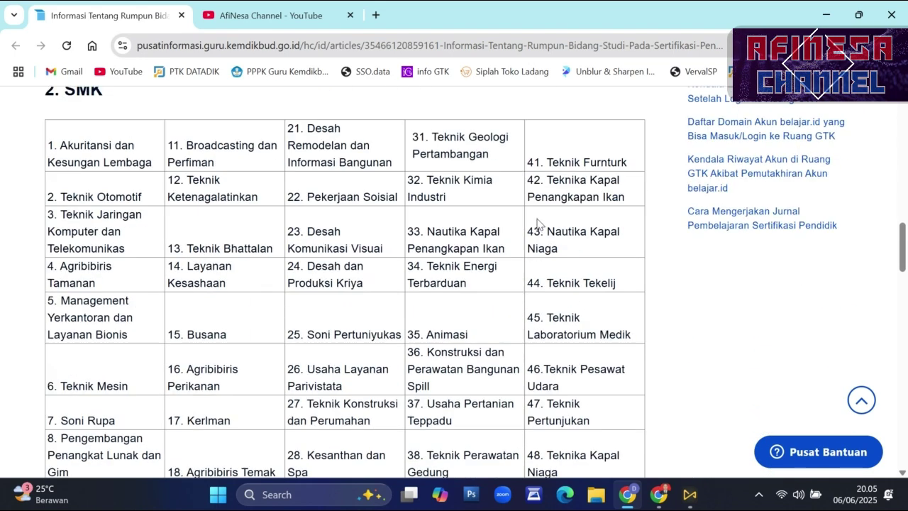
{"action": "scroll", "coordinate": [500, 224], "scroll_direction": "up", "scroll_amount": 1}
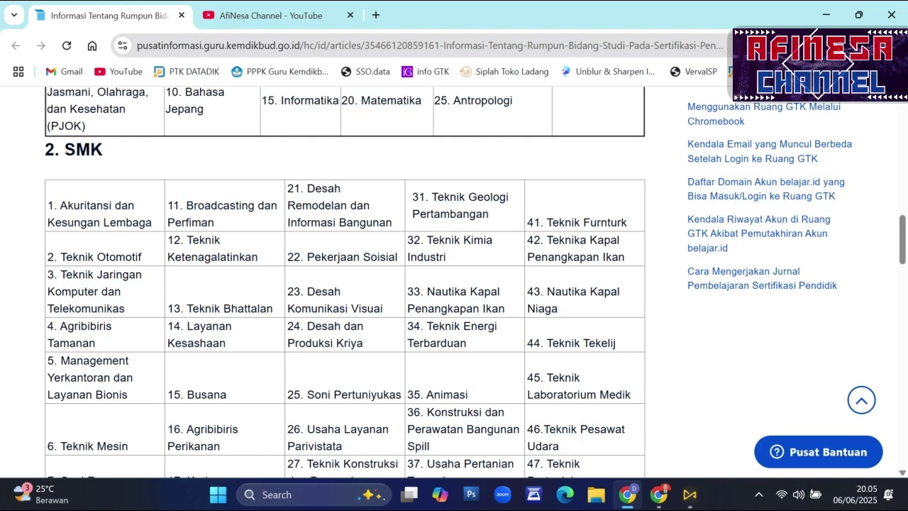
{"action": "left_click_drag", "start_coordinate": [64, 150], "coordinate": [102, 153]}
{"action": "scroll", "coordinate": [293, 218], "scroll_direction": "down", "scroll_amount": 2}
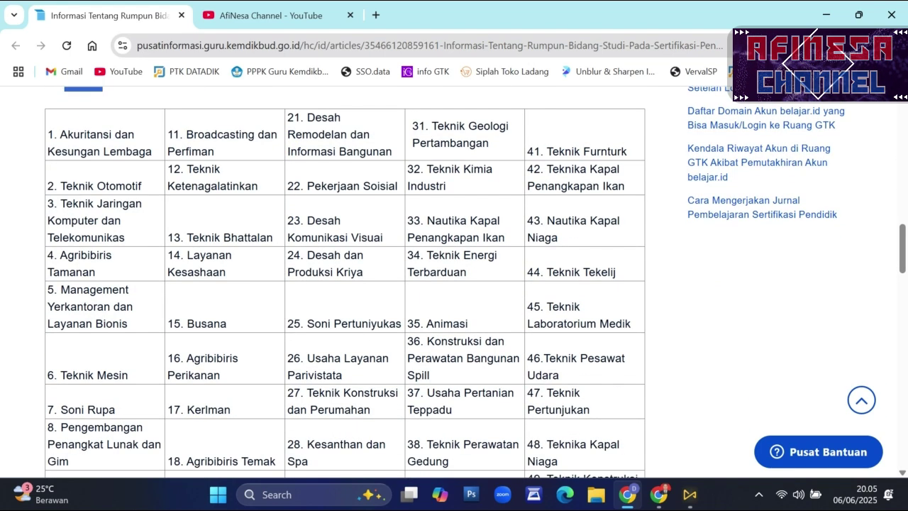
{"action": "scroll", "coordinate": [293, 218], "scroll_direction": "up", "scroll_amount": 1}
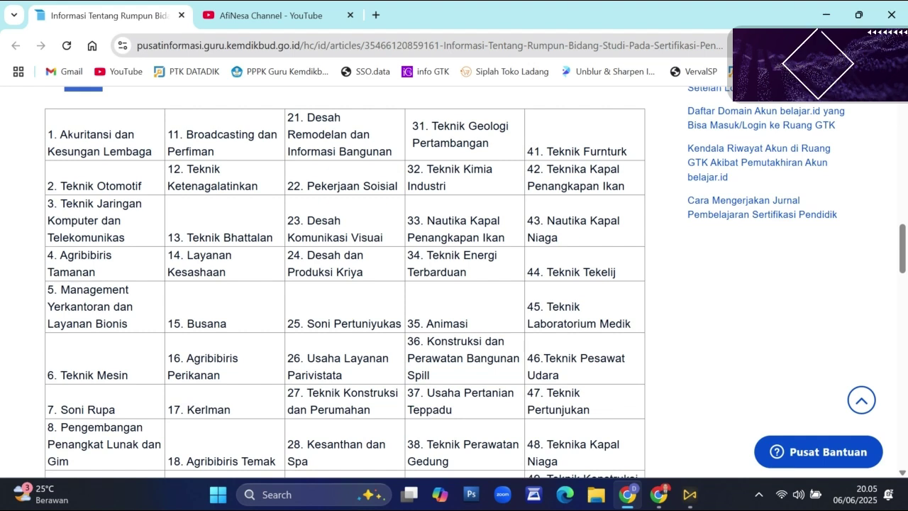
{"action": "left_click_drag", "start_coordinate": [60, 134], "coordinate": [148, 151]}
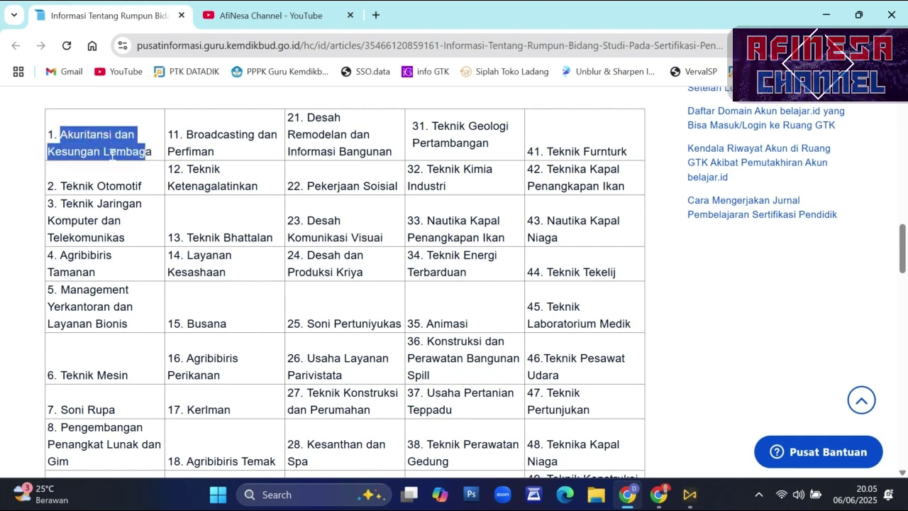
{"action": "left_click", "coordinate": [139, 155]}
{"action": "scroll", "coordinate": [446, 217], "scroll_direction": "down", "scroll_amount": 2}
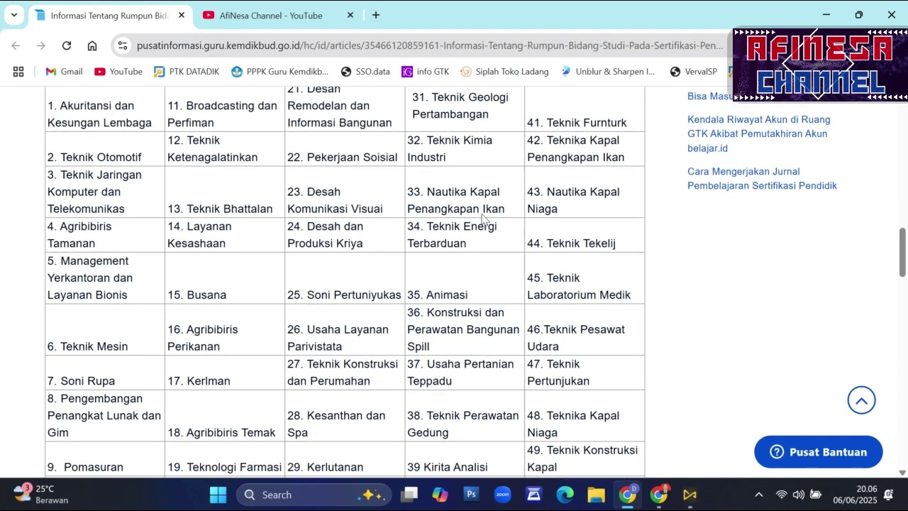
{"action": "scroll", "coordinate": [335, 331], "scroll_direction": "down", "scroll_amount": 1}
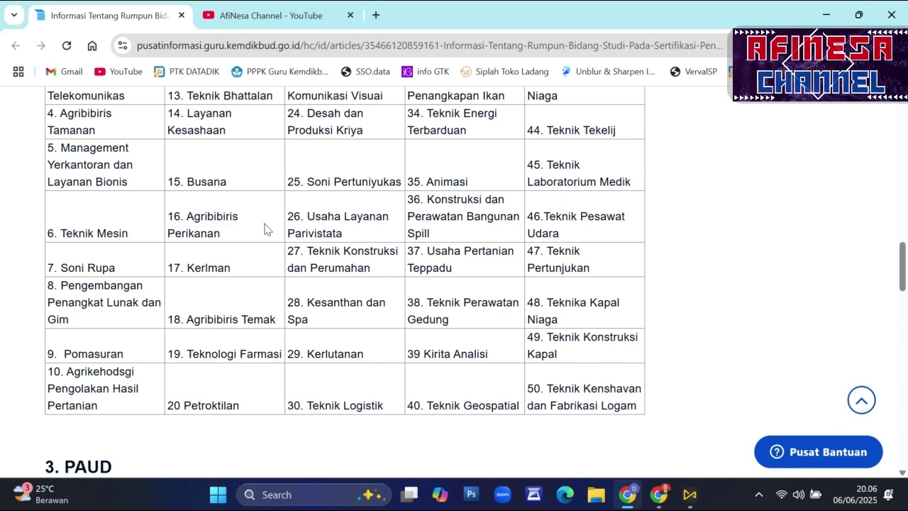
{"action": "scroll", "coordinate": [468, 348], "scroll_direction": "up", "scroll_amount": 3}
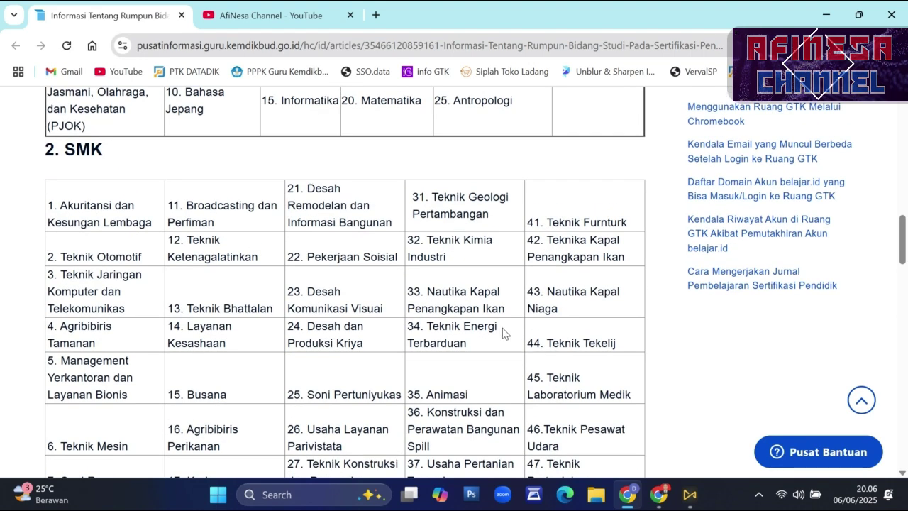
Step: Read which subjects the PAUD, PLB and BK groups cover
{"action": "scroll", "coordinate": [307, 296], "scroll_direction": "down", "scroll_amount": 6}
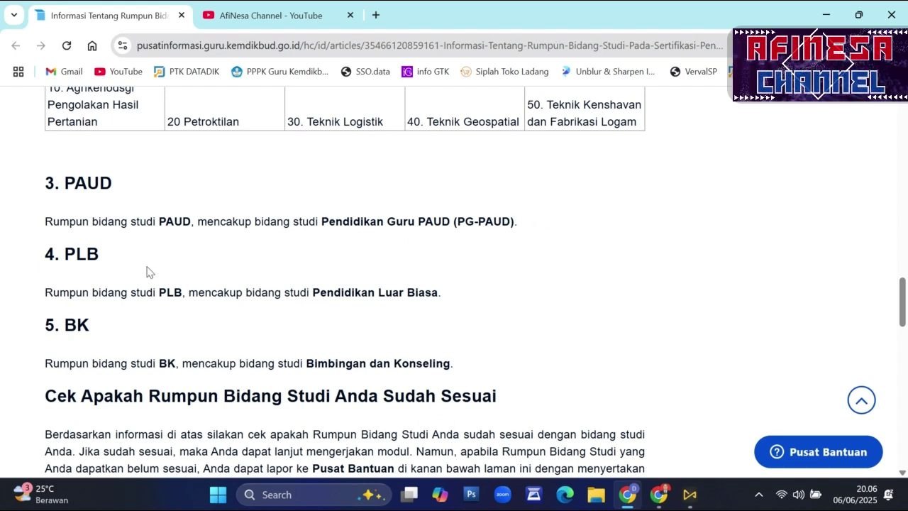
{"action": "double_click", "coordinate": [107, 258]}
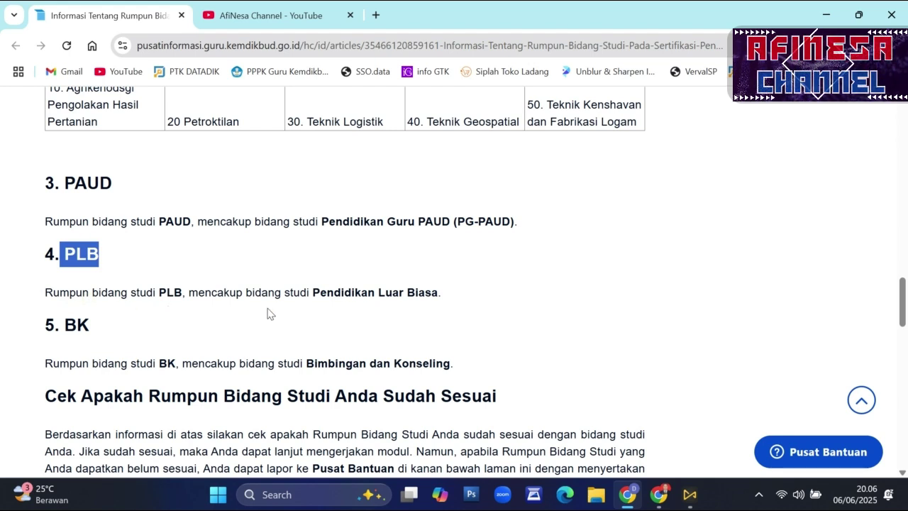
{"action": "left_click_drag", "start_coordinate": [462, 295], "coordinate": [307, 291]}
{"action": "left_click", "coordinate": [330, 314]}
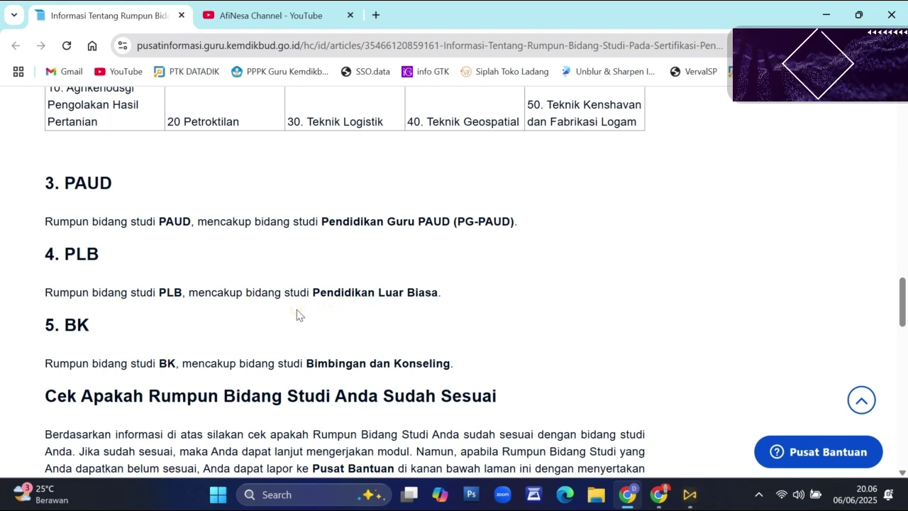
{"action": "left_click_drag", "start_coordinate": [45, 323], "coordinate": [99, 330]}
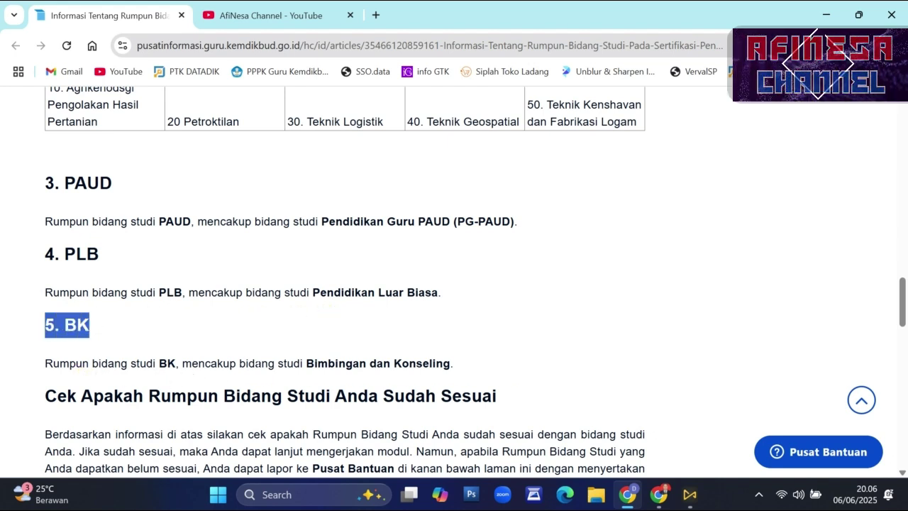
Step: Read the section Cek Apakah Rumpun Bidang Studi Anda Sudah Sesuai, including how to report a mismatch to Pusat Bantuan
{"action": "scroll", "coordinate": [516, 332], "scroll_direction": "down", "scroll_amount": 3}
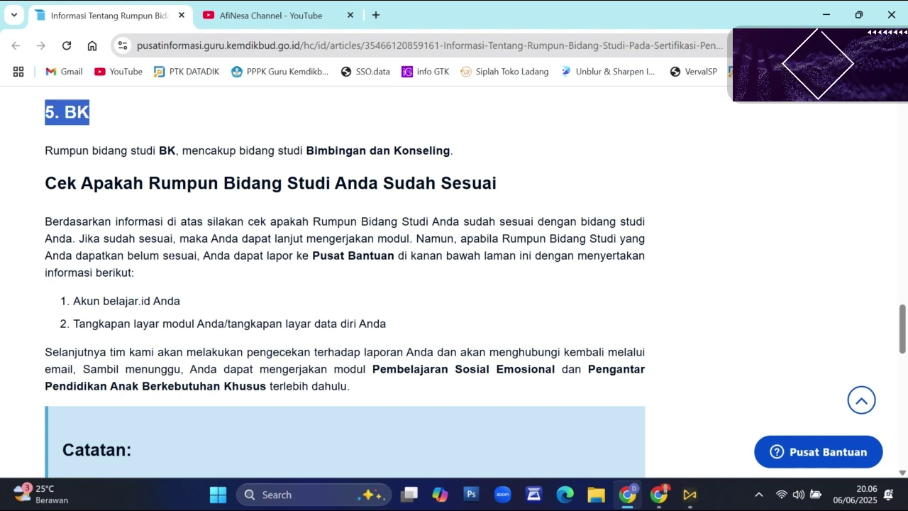
{"action": "left_click_drag", "start_coordinate": [78, 239], "coordinate": [586, 254]}
{"action": "left_click", "coordinate": [491, 239]}
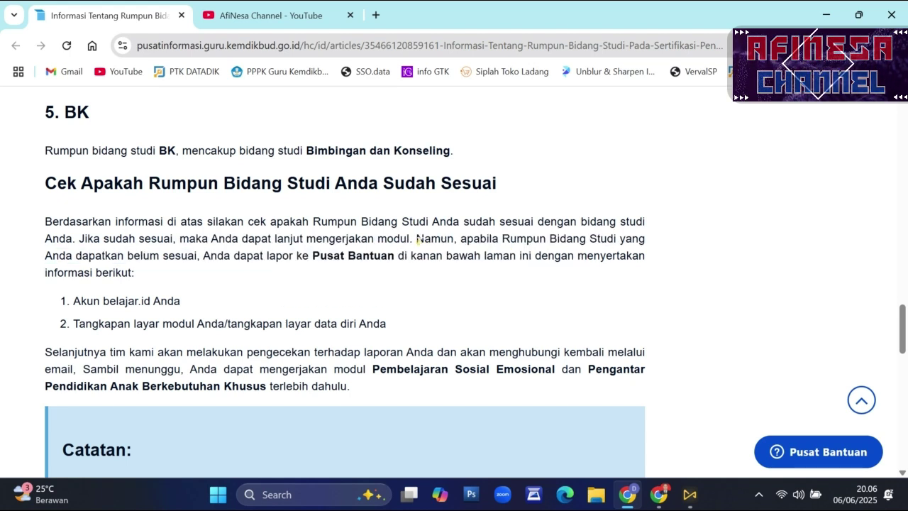
{"action": "left_click_drag", "start_coordinate": [415, 239], "coordinate": [389, 278]}
{"action": "left_click", "coordinate": [393, 281]}
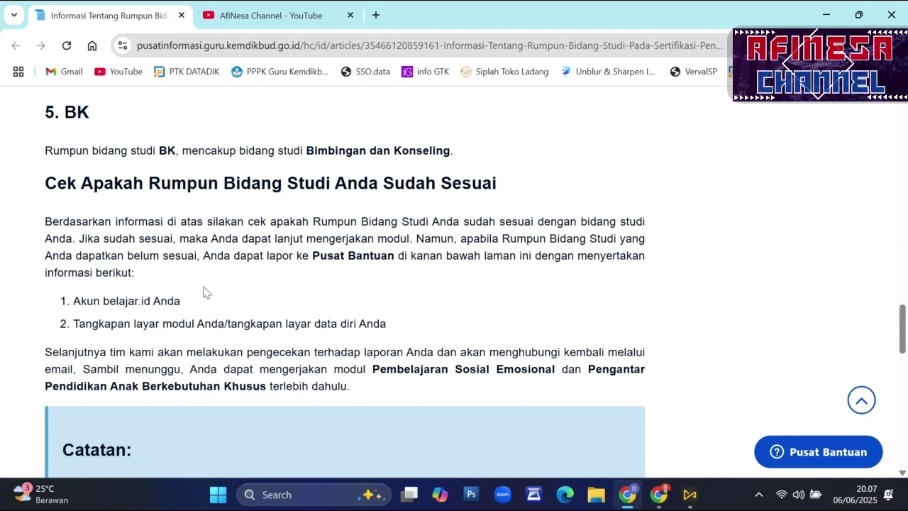
{"action": "scroll", "coordinate": [385, 270], "scroll_direction": "down", "scroll_amount": 1}
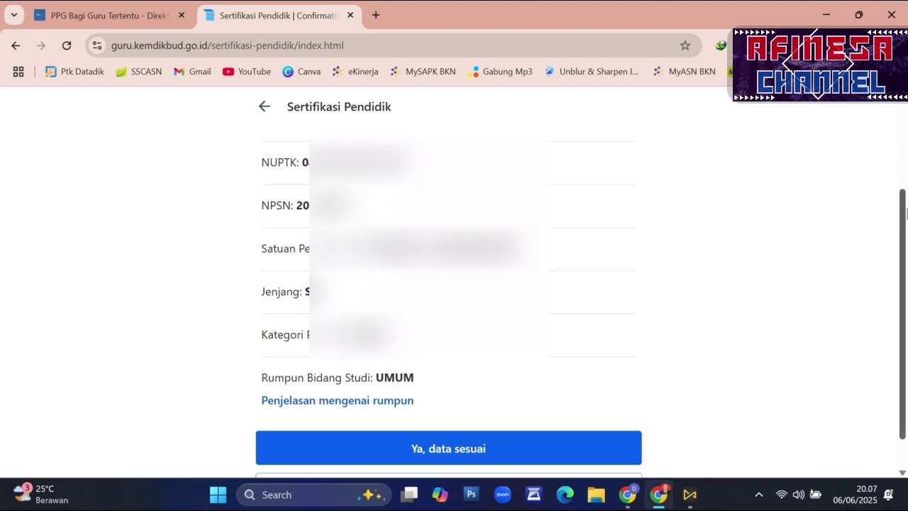
Step: Recheck the participant data on the Sertifikasi Pendidik page and confirm it as correct with "Ya, data sesuai"
{"action": "scroll", "coordinate": [906, 170], "scroll_direction": "up", "scroll_amount": 2}
{"action": "scroll", "coordinate": [904, 173], "scroll_direction": "down", "scroll_amount": 3}
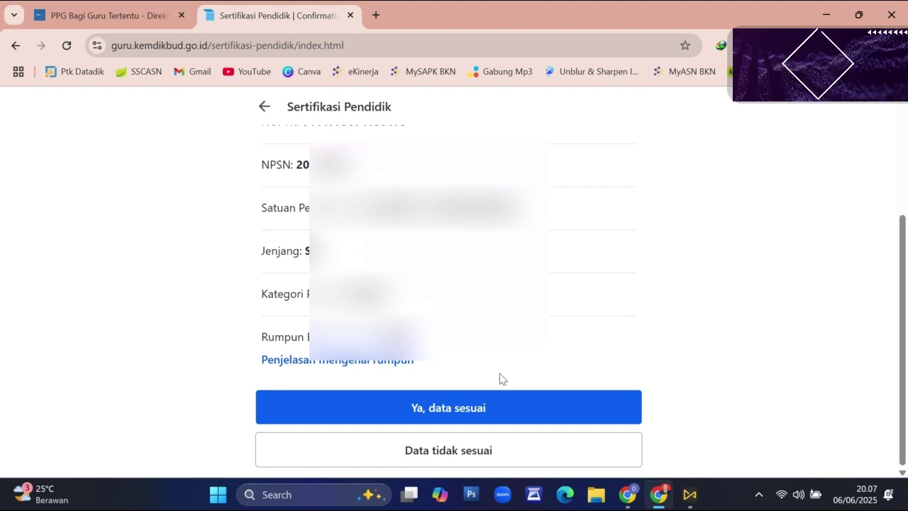
{"action": "left_click", "coordinate": [456, 413]}
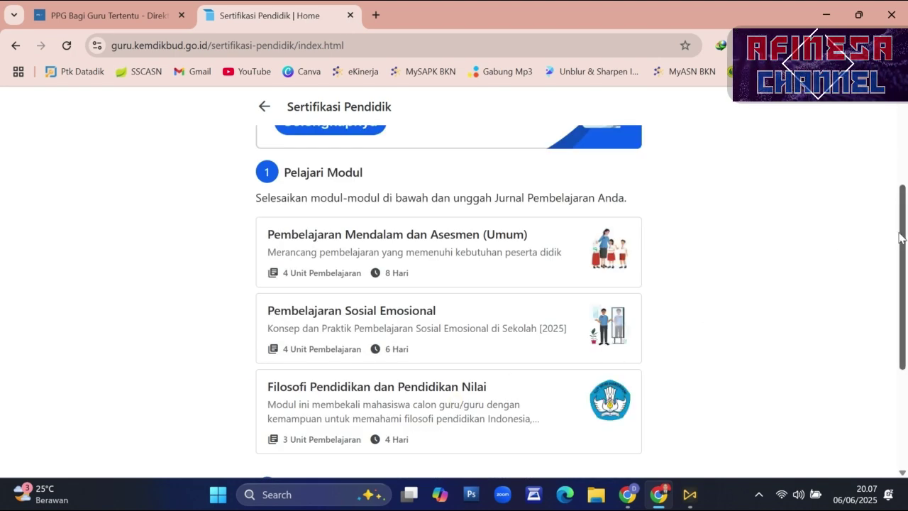
Step: Review the Pelajari Modul list, and open then dismiss the selection confirmation for the Pembelajaran Mendalam dan Asesmen (Umum) module
{"action": "left_click_drag", "start_coordinate": [904, 237], "coordinate": [905, 152]}
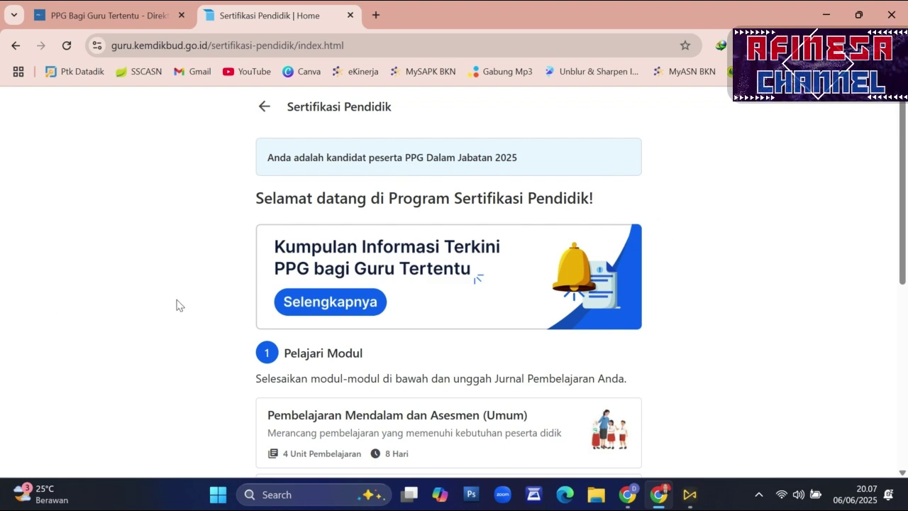
{"action": "scroll", "coordinate": [662, 255], "scroll_direction": "down", "scroll_amount": 2}
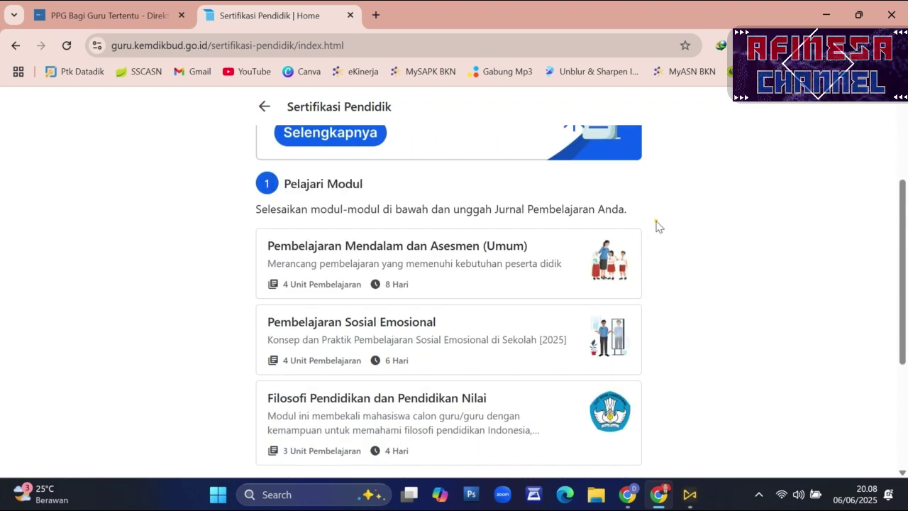
{"action": "scroll", "coordinate": [699, 210], "scroll_direction": "down", "scroll_amount": 1}
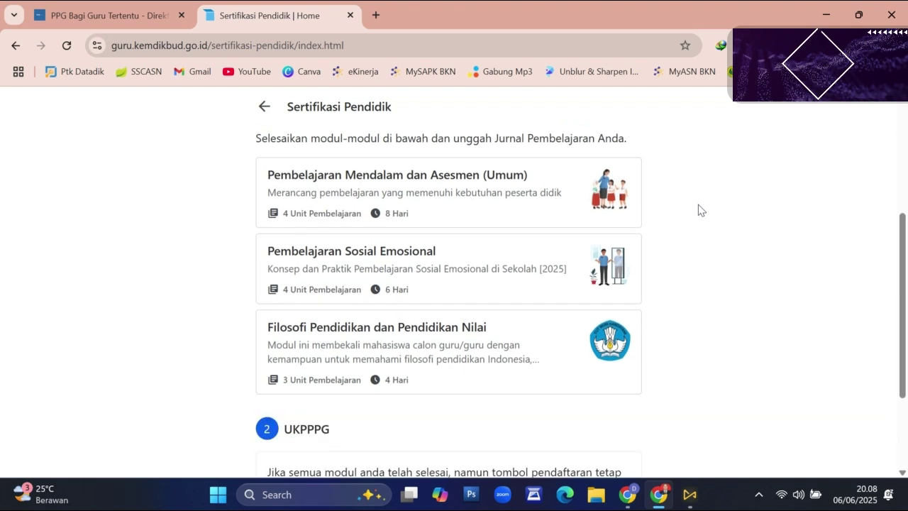
{"action": "left_click", "coordinate": [259, 183]}
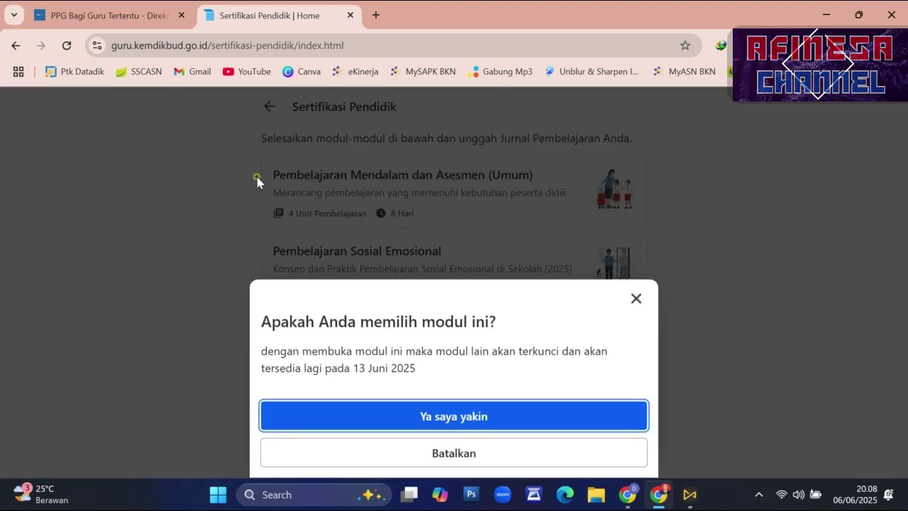
{"action": "left_click", "coordinate": [636, 298]}
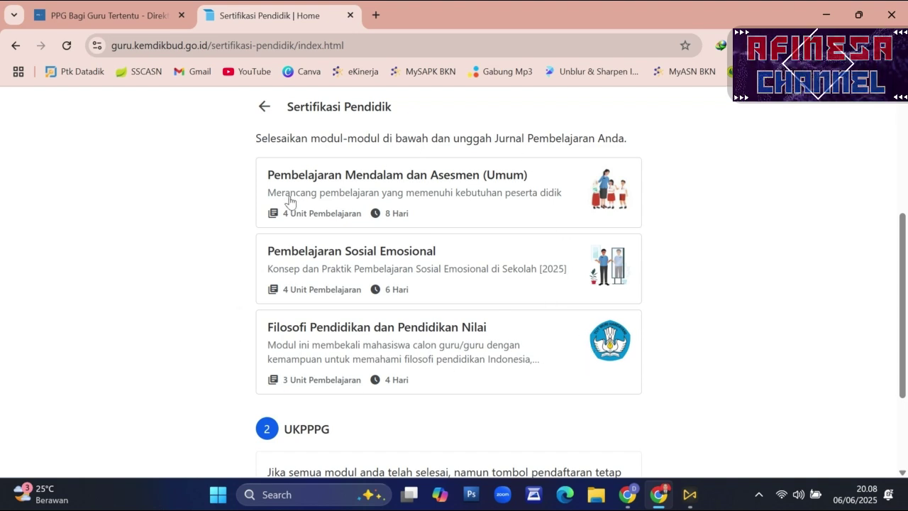
Step: Check the UKPPPG registration section and review the unit counts and durations of the three learning modules
{"action": "scroll", "coordinate": [452, 236], "scroll_direction": "down", "scroll_amount": 2}
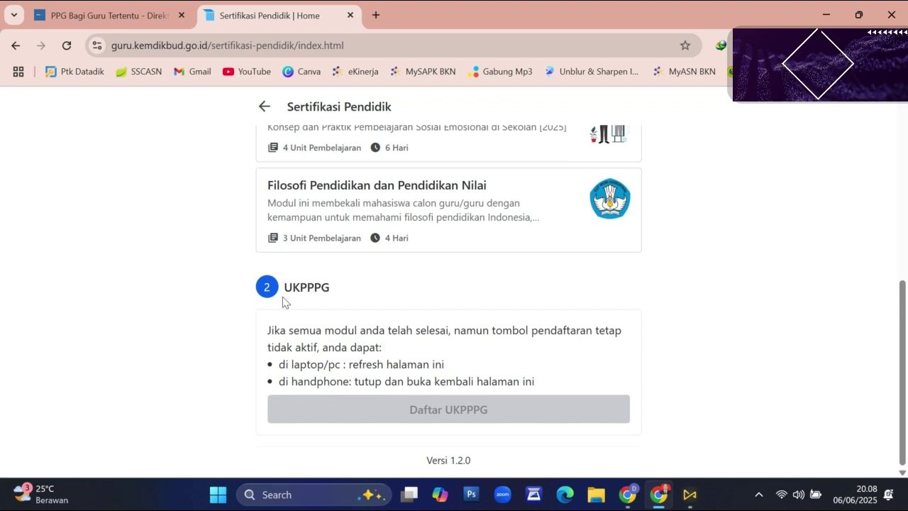
{"action": "scroll", "coordinate": [389, 454], "scroll_direction": "up", "scroll_amount": 2}
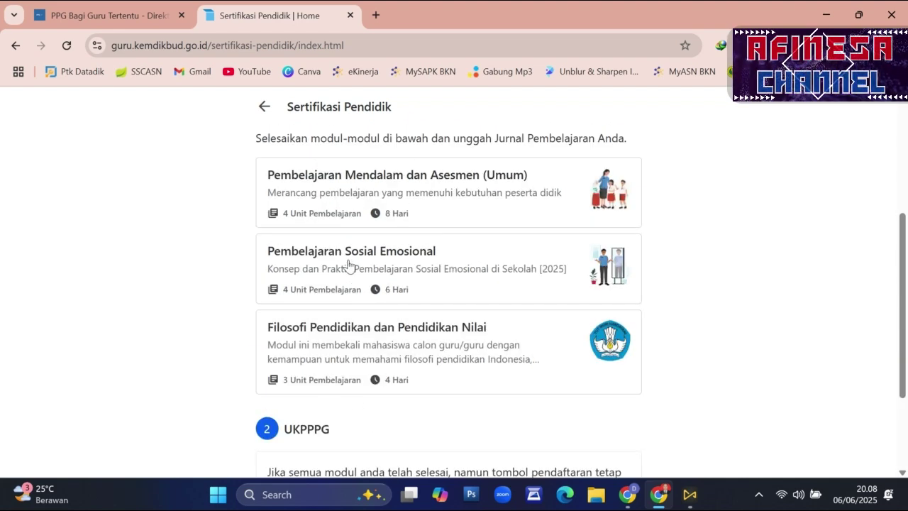
{"action": "scroll", "coordinate": [429, 264], "scroll_direction": "up", "scroll_amount": 2}
{"action": "scroll", "coordinate": [427, 264], "scroll_direction": "down", "scroll_amount": 1}
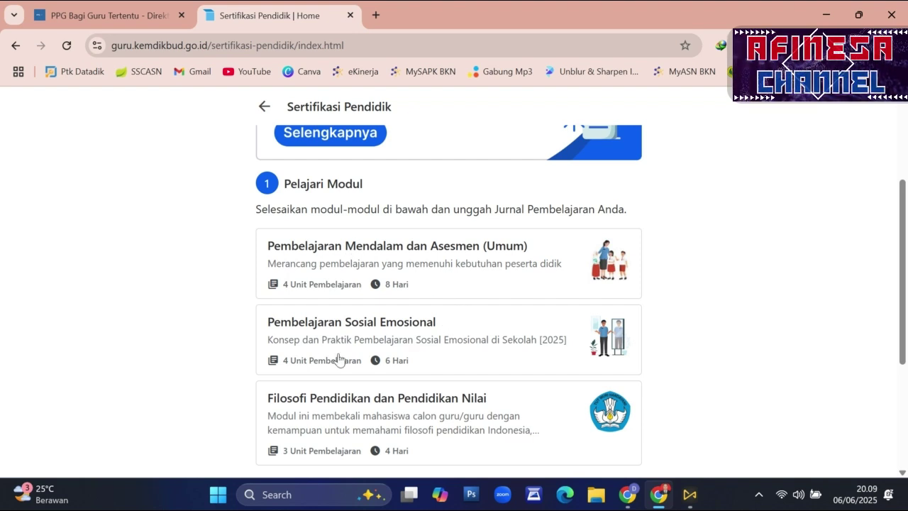
{"action": "scroll", "coordinate": [390, 308], "scroll_direction": "down", "scroll_amount": 1}
{"action": "scroll", "coordinate": [439, 300], "scroll_direction": "up", "scroll_amount": 2}
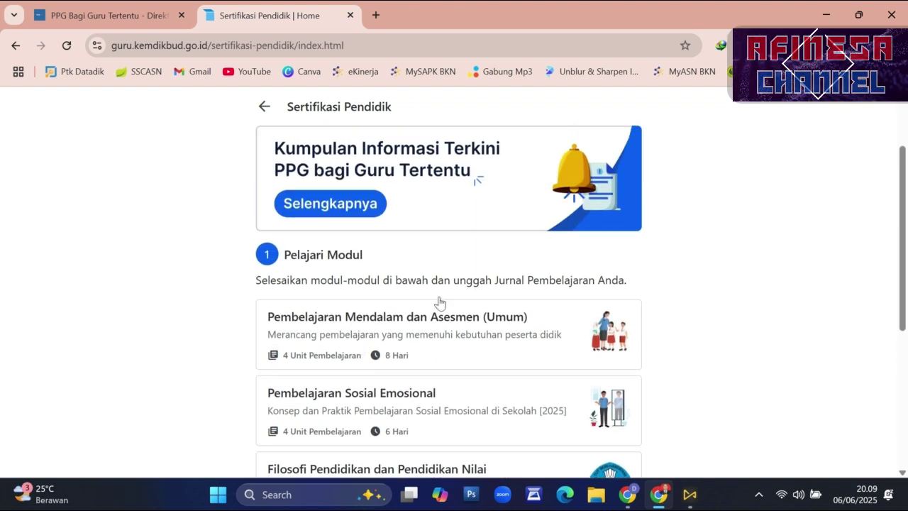
Step: Check when other modules become available again in the Pembelajaran Mendalam dan Asesmen (Umum) selection confirmation, dismissing it without choosing the module
{"action": "scroll", "coordinate": [440, 300], "scroll_direction": "down", "scroll_amount": 2}
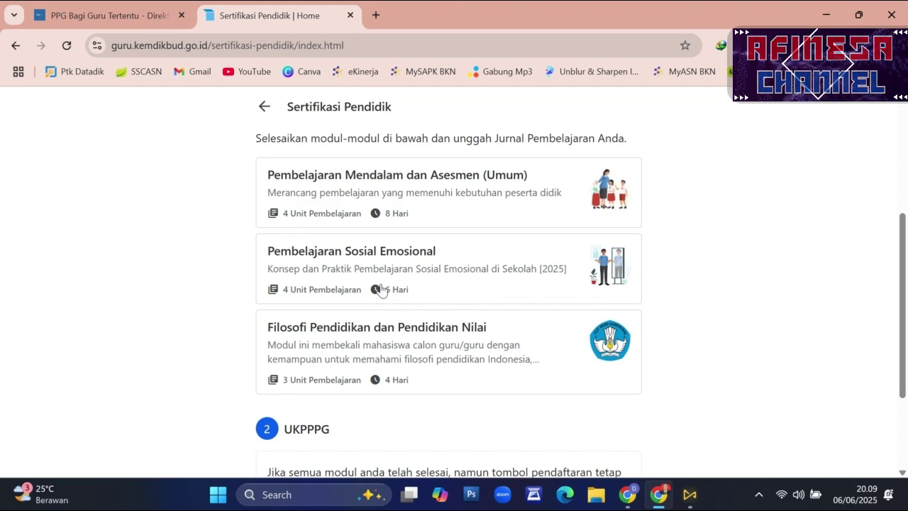
{"action": "left_click", "coordinate": [355, 184]}
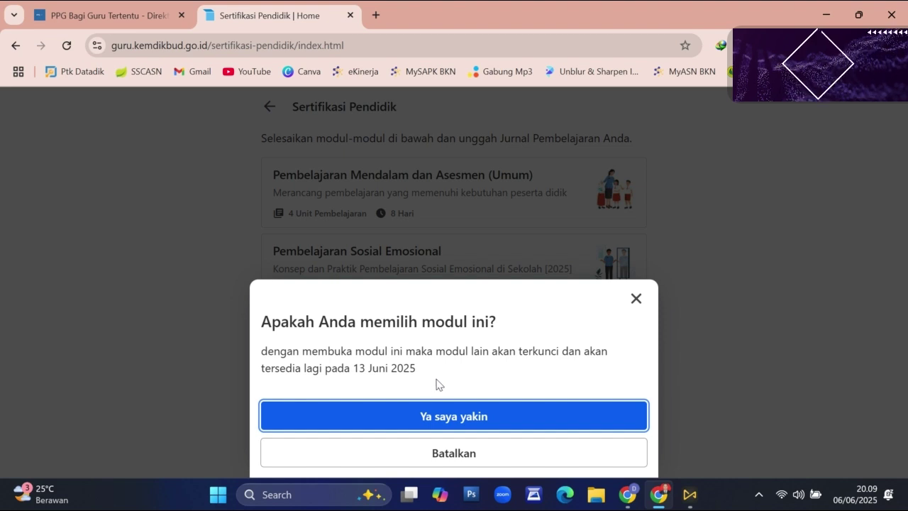
{"action": "left_click", "coordinate": [636, 300]}
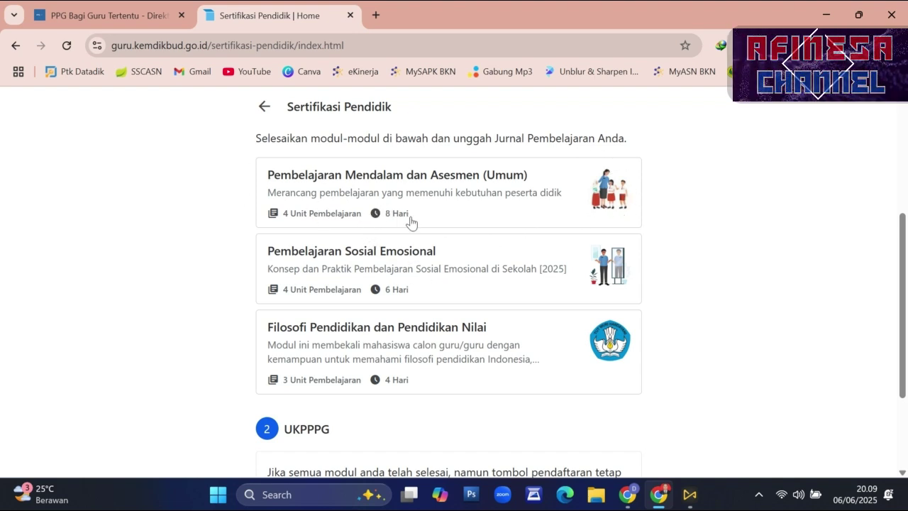
{"action": "left_click", "coordinate": [388, 177]}
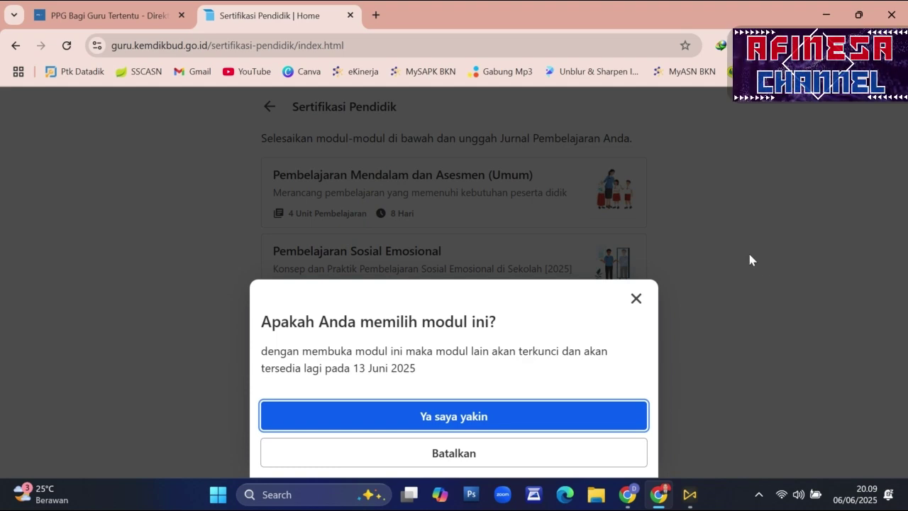
{"action": "left_click", "coordinate": [638, 300]}
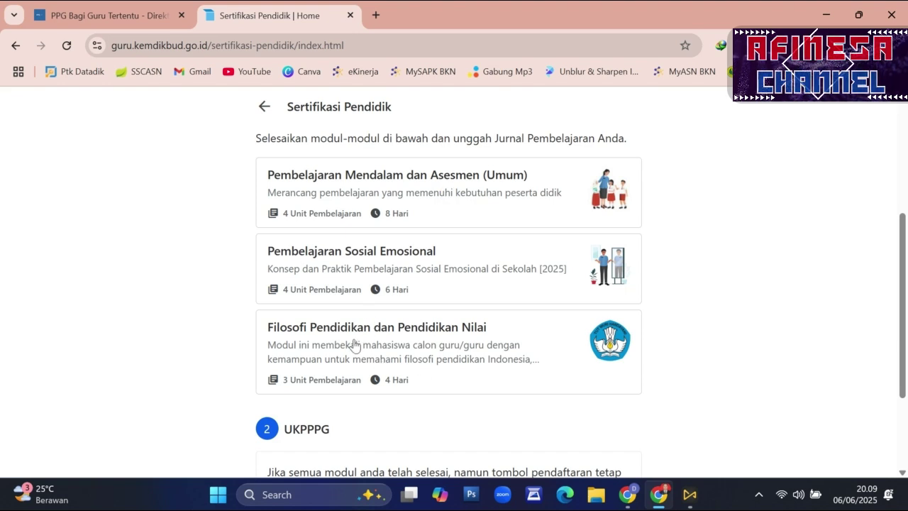
Step: Check the availability dates in the selection confirmations for Pembelajaran Sosial Emosional and Filosofi Pendidikan dan Pendidikan Nilai, dismissing each without choosing the module
{"action": "left_click", "coordinate": [296, 253]}
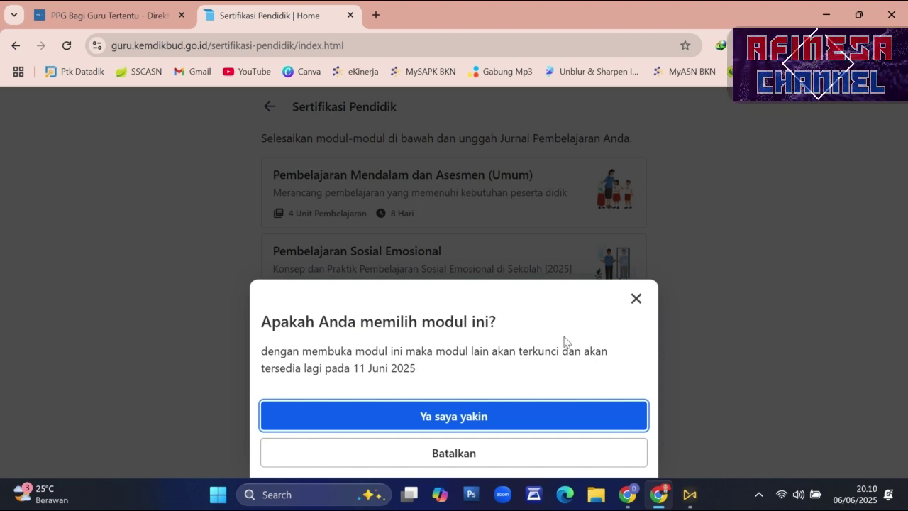
{"action": "left_click", "coordinate": [636, 298]}
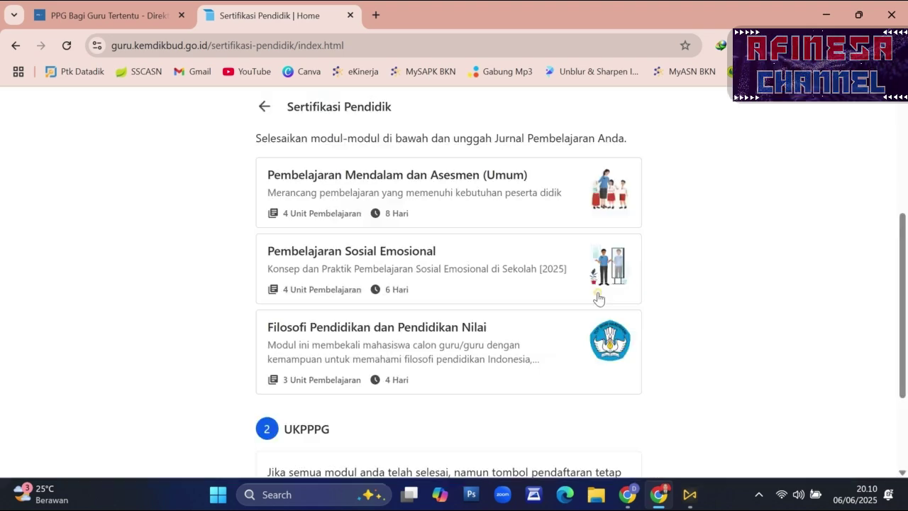
{"action": "left_click", "coordinate": [411, 328]}
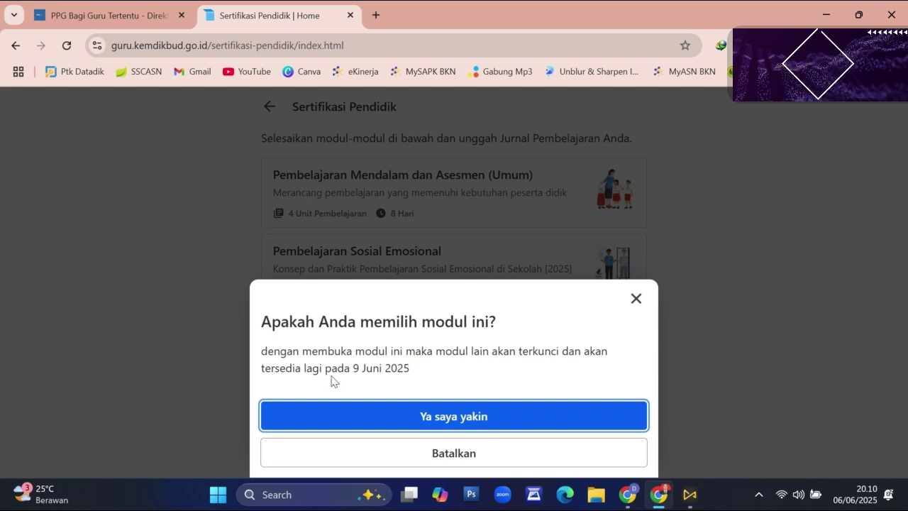
{"action": "left_click", "coordinate": [730, 263]}
{"action": "scroll", "coordinate": [711, 257], "scroll_direction": "down", "scroll_amount": 3}
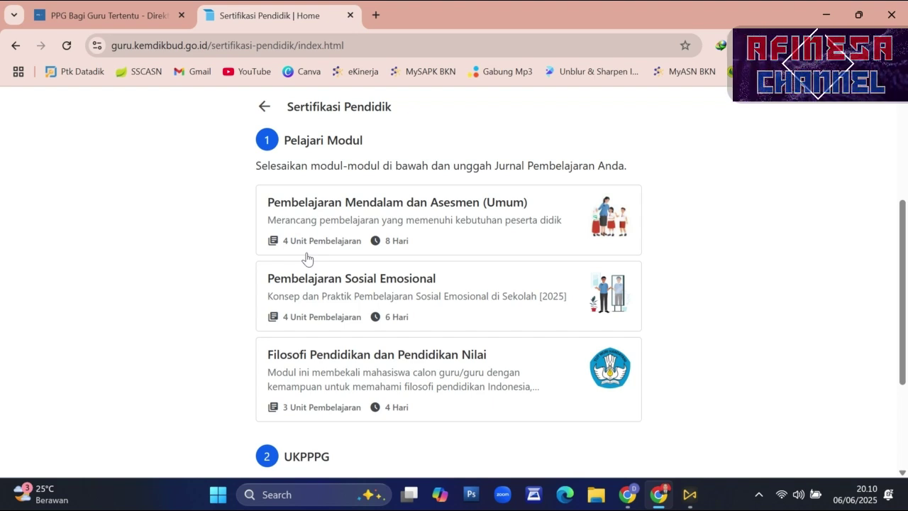
{"action": "scroll", "coordinate": [535, 249], "scroll_direction": "down", "scroll_amount": 1}
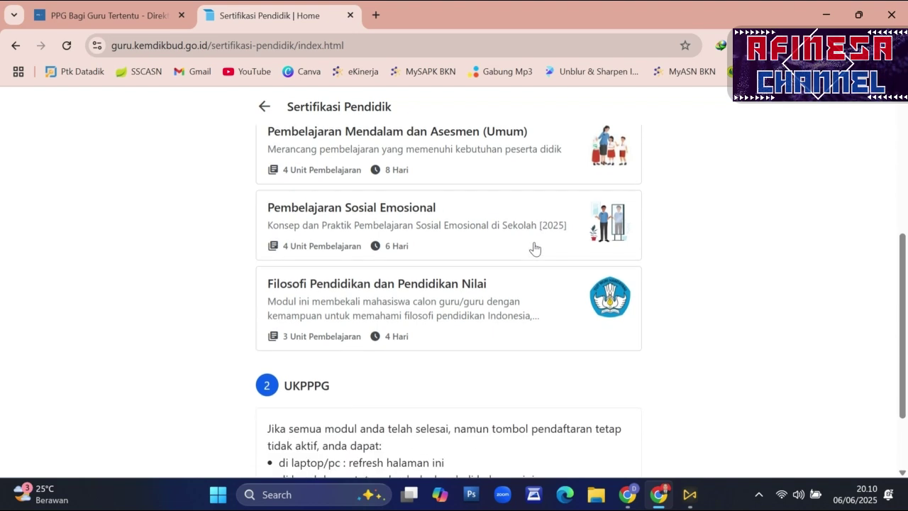